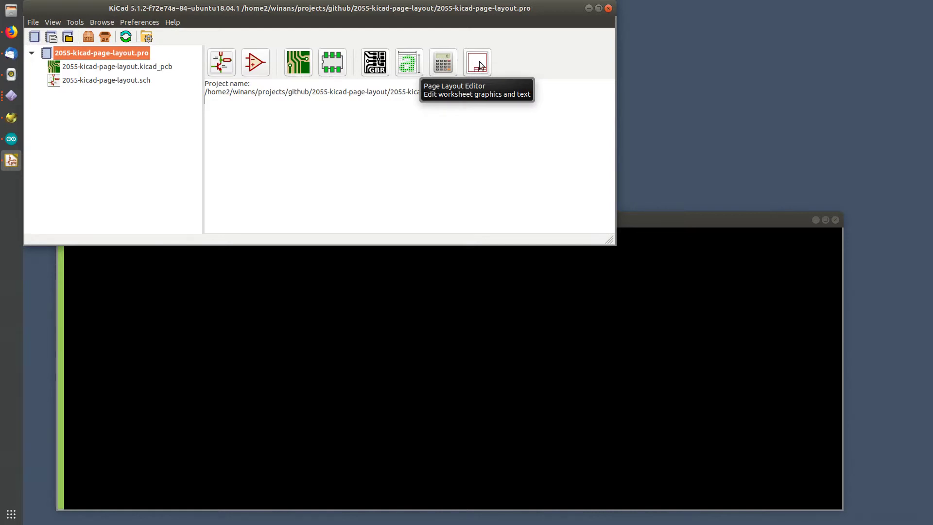
Launch pl_editor from the KiCad project manager to show the default A4 worksheet.
{"action": "left_click", "coordinate": [479, 61]}
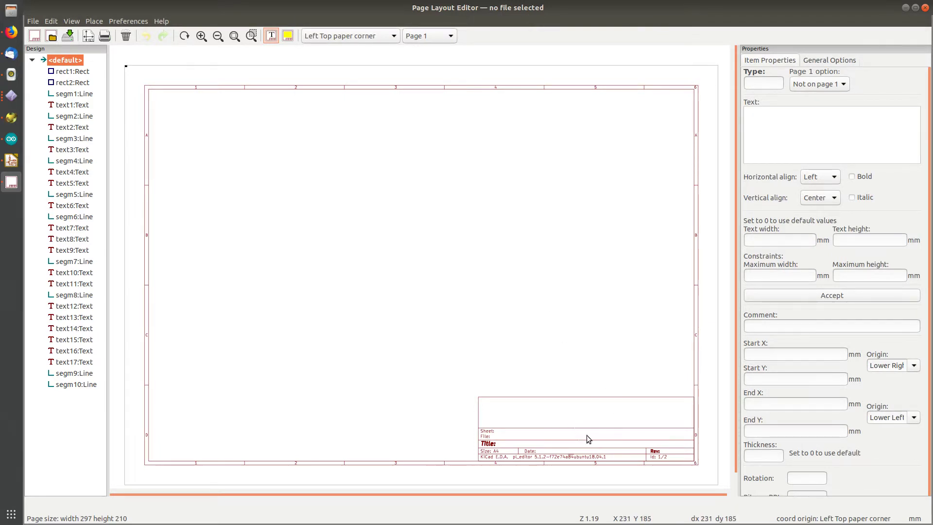
{"action": "scroll", "coordinate": [586, 436], "scroll_direction": "up", "scroll_amount": 3}
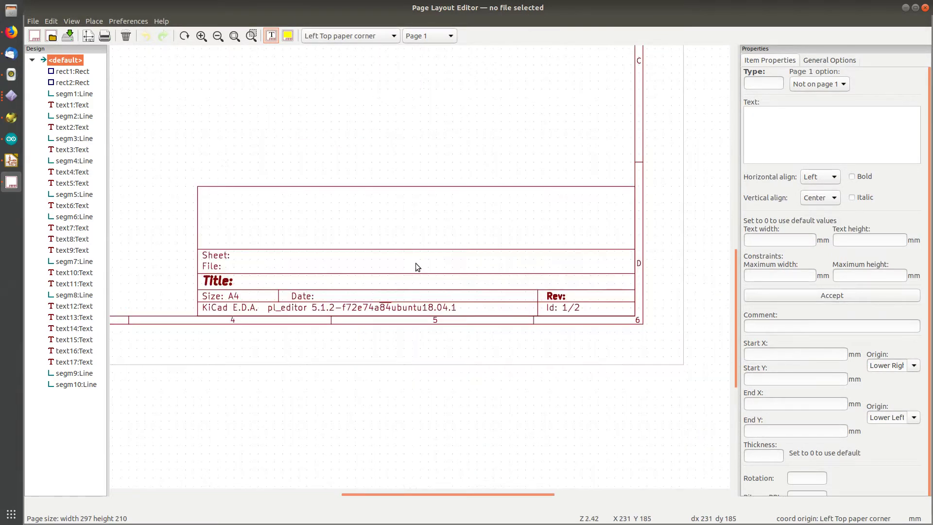
{"action": "middle_click", "coordinate": [577, 8]}
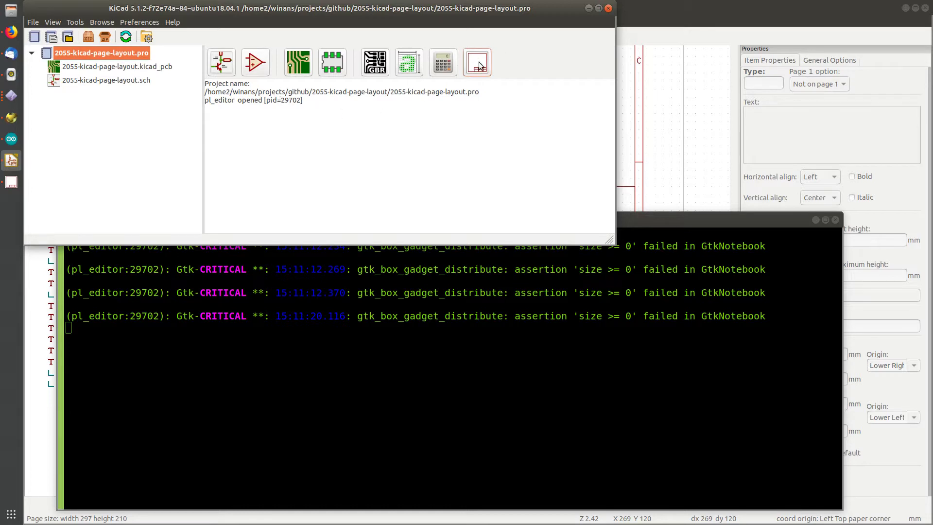
{"action": "left_click", "coordinate": [479, 62]}
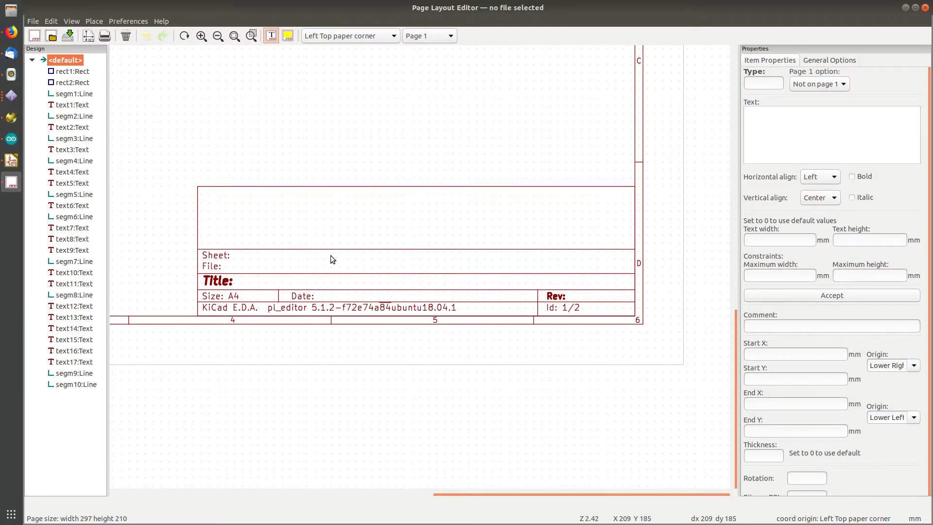
{"action": "scroll", "coordinate": [416, 263], "scroll_direction": "down", "scroll_amount": 5}
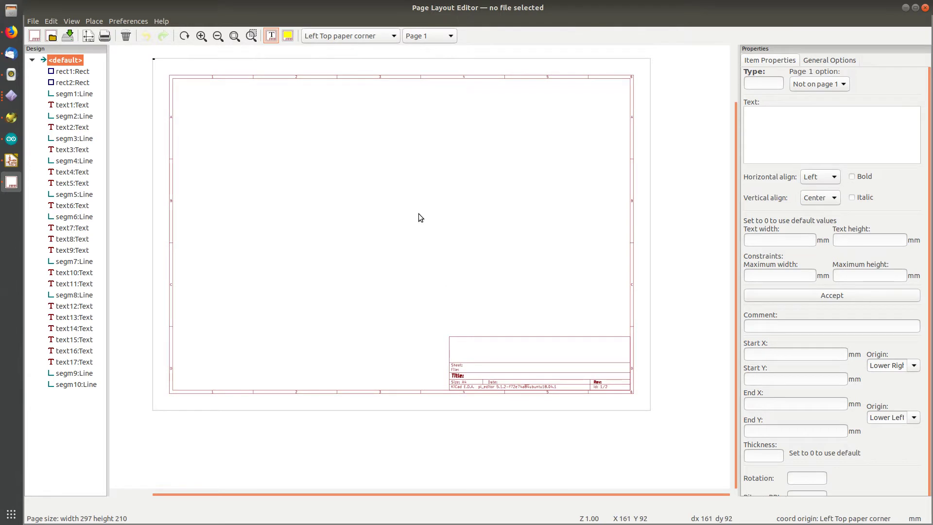
{"action": "left_click", "coordinate": [75, 73]}
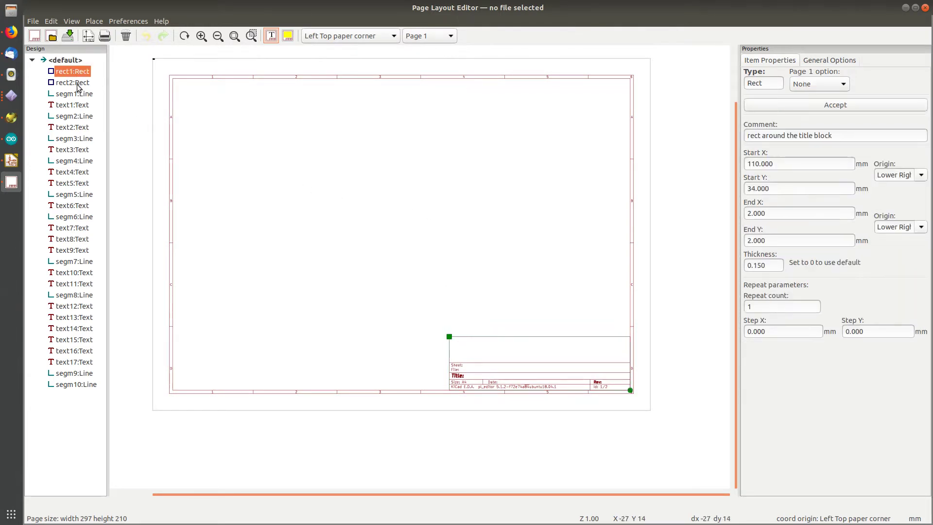
{"action": "left_click", "coordinate": [77, 83]}
{"action": "left_click", "coordinate": [75, 94]}
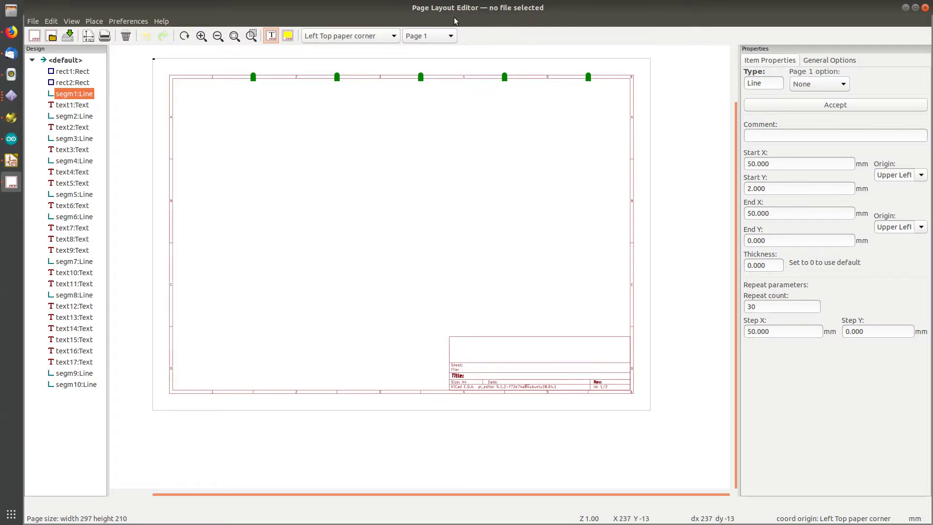
{"action": "left_click", "coordinate": [74, 105]}
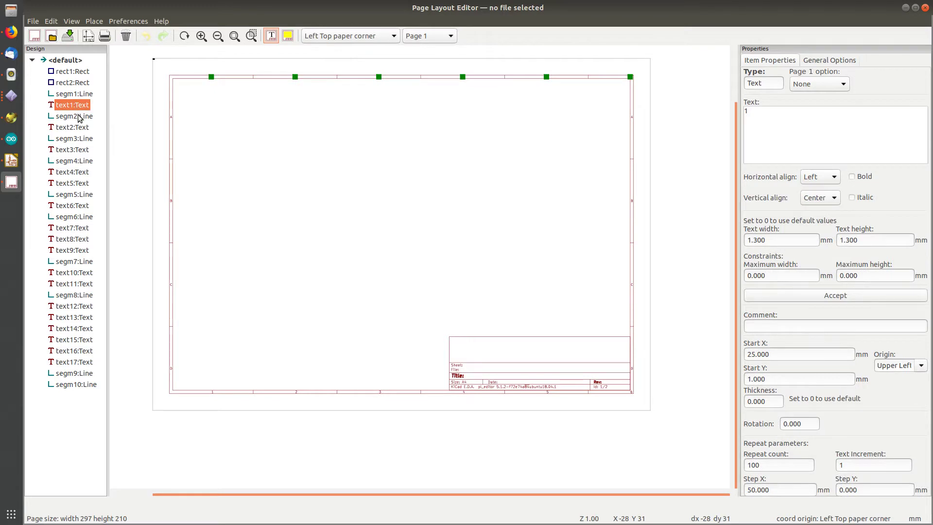
{"action": "left_click", "coordinate": [77, 116]}
{"action": "left_click", "coordinate": [80, 103]}
{"action": "left_click", "coordinate": [82, 95]}
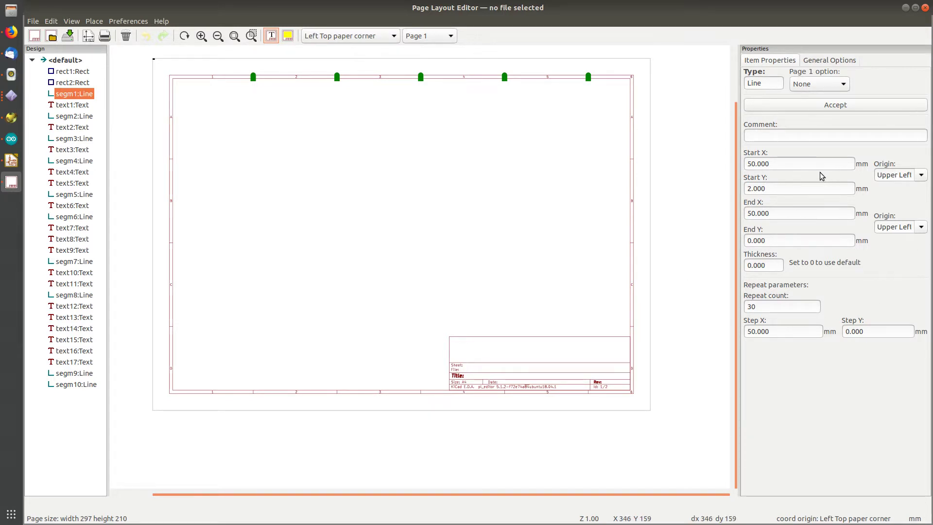
{"action": "scroll", "coordinate": [488, 72], "scroll_direction": "up", "scroll_amount": 3}
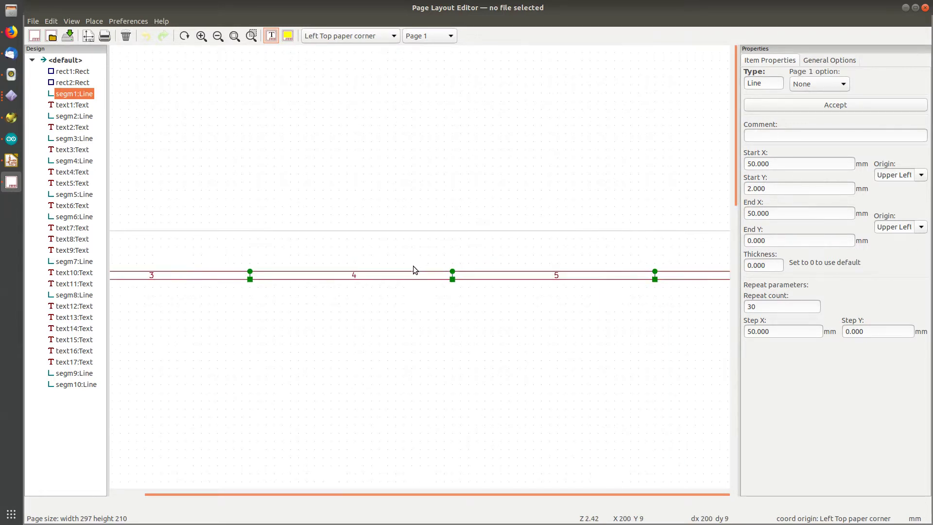
{"action": "scroll", "coordinate": [416, 263], "scroll_direction": "down", "scroll_amount": 2}
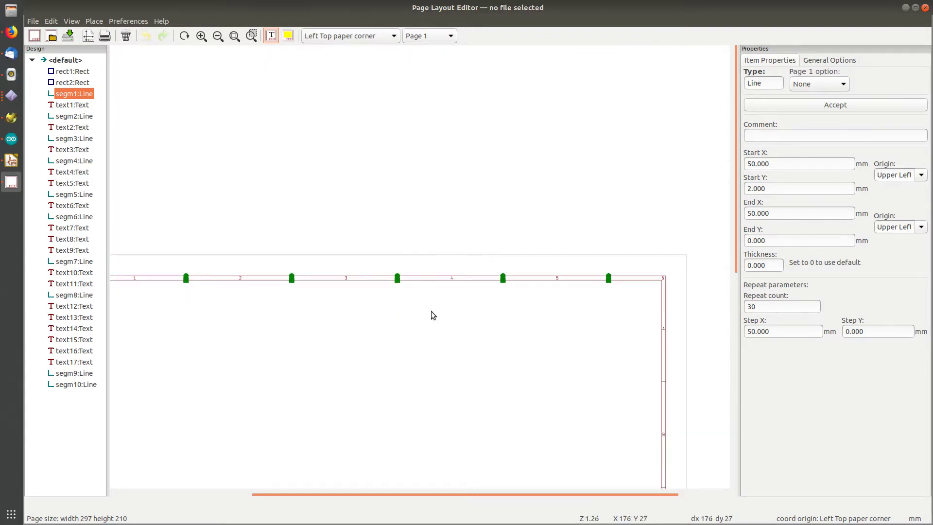
{"action": "middle_click_drag", "start_coordinate": [440, 308], "coordinate": [469, 100]}
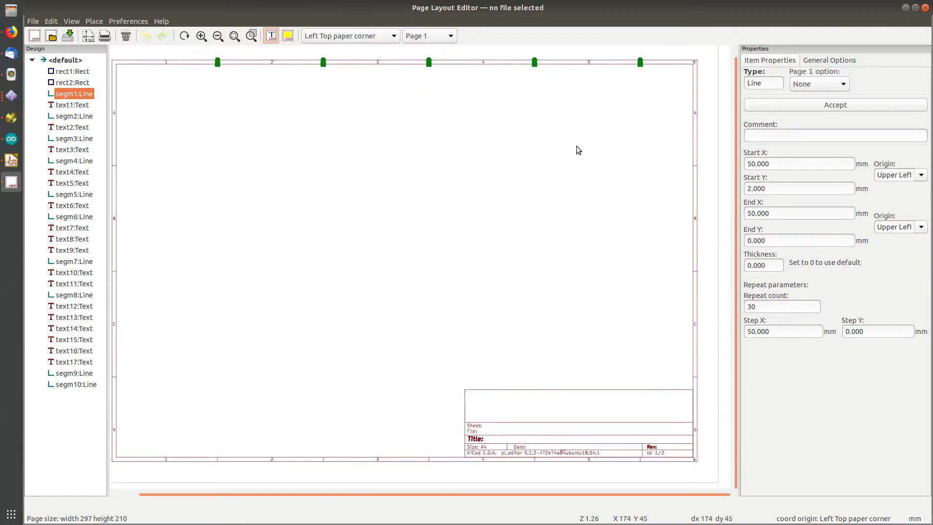
{"action": "left_click", "coordinate": [920, 175]}
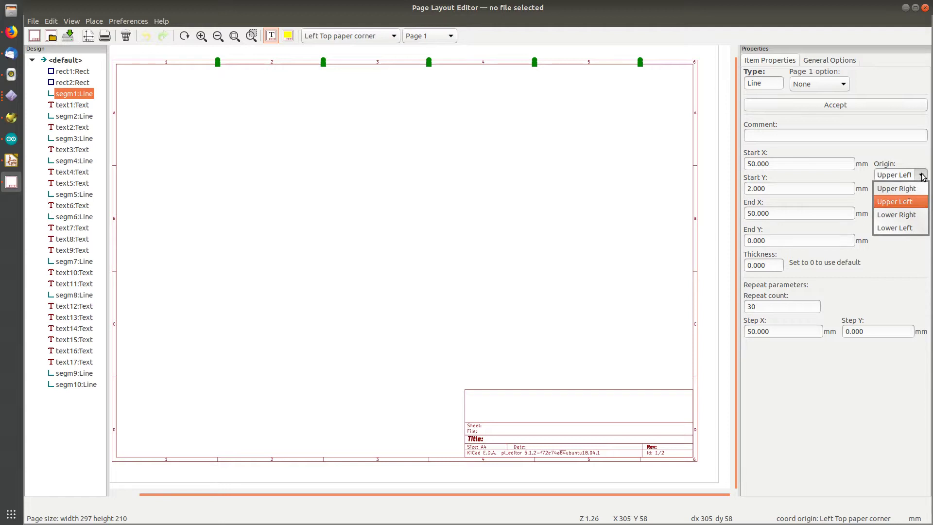
{"action": "left_click", "coordinate": [894, 202]}
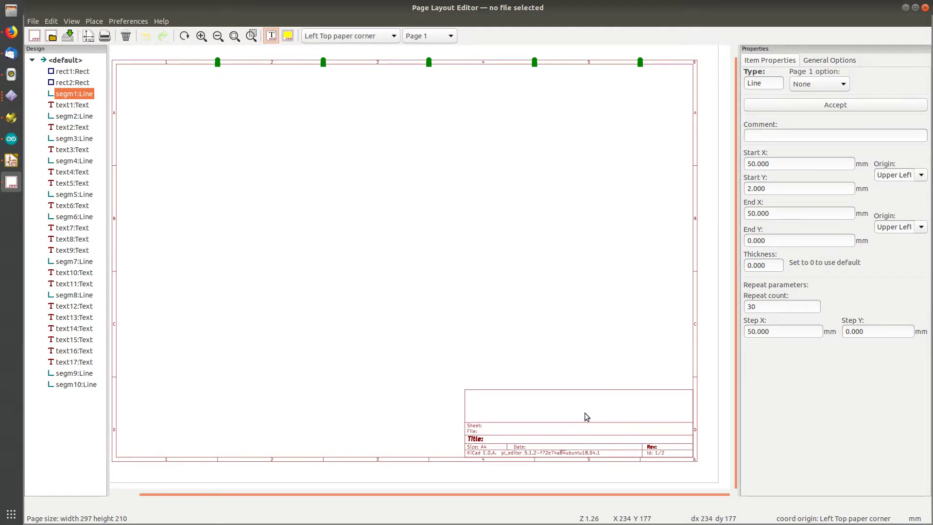
{"action": "scroll", "coordinate": [584, 413], "scroll_direction": "up", "scroll_amount": 3}
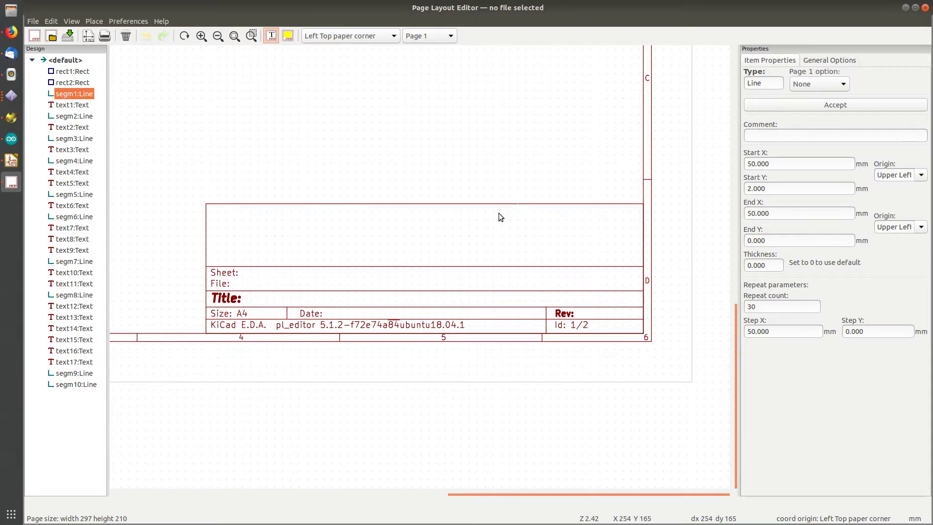
{"action": "scroll", "coordinate": [416, 261], "scroll_direction": "down", "scroll_amount": 5}
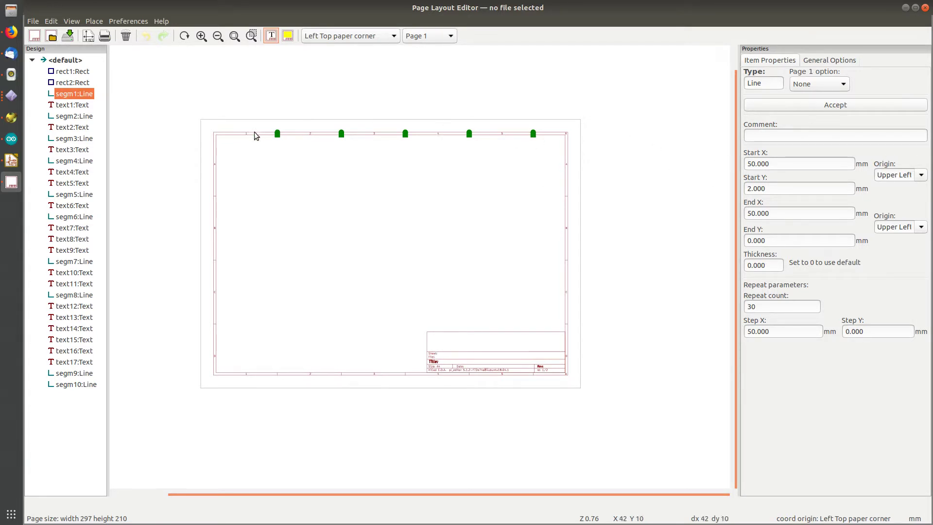
{"action": "scroll", "coordinate": [244, 134], "scroll_direction": "up", "scroll_amount": 5}
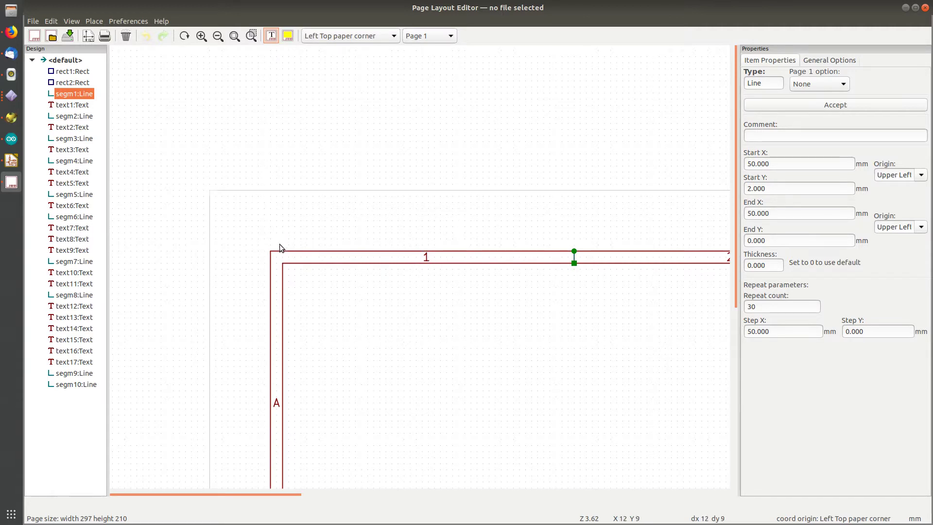
{"action": "scroll", "coordinate": [280, 248], "scroll_direction": "down", "scroll_amount": 6}
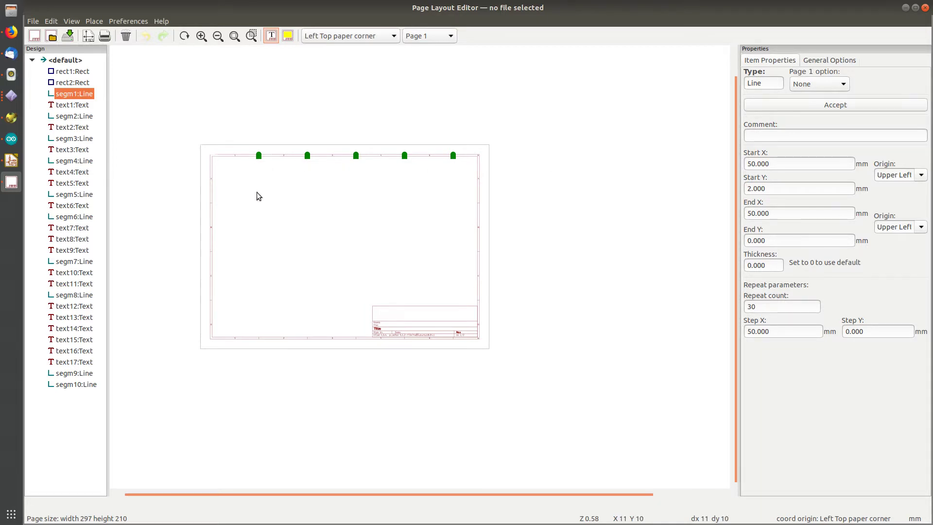
{"action": "scroll", "coordinate": [437, 333], "scroll_direction": "up", "scroll_amount": 5}
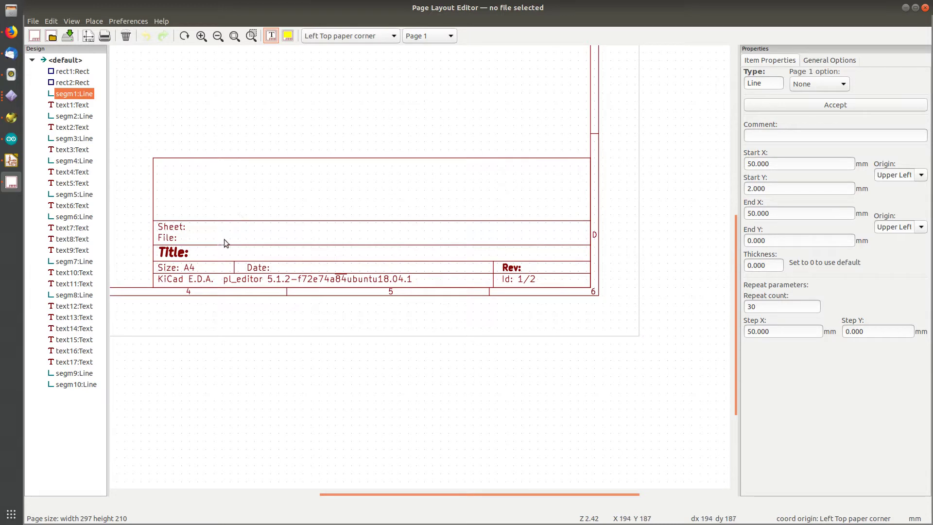
{"action": "left_click", "coordinate": [180, 252]}
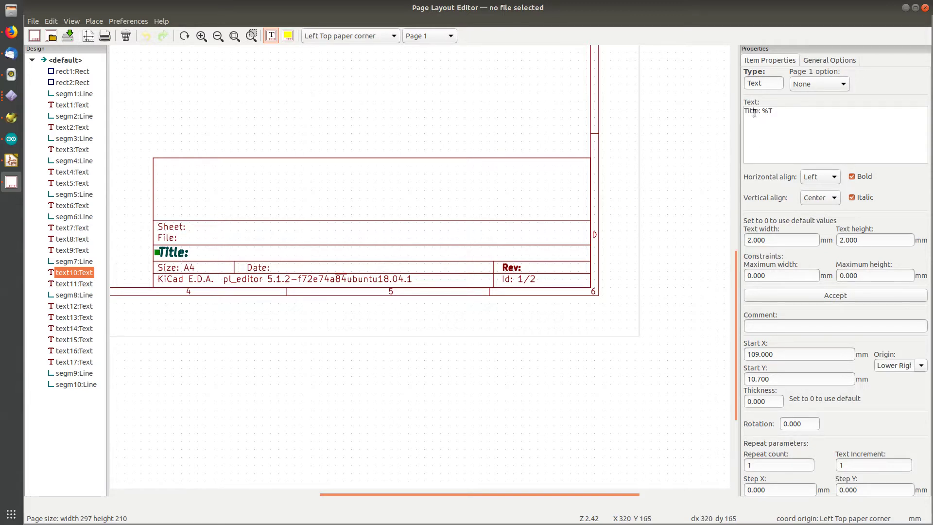
{"action": "left_click", "coordinate": [510, 268]}
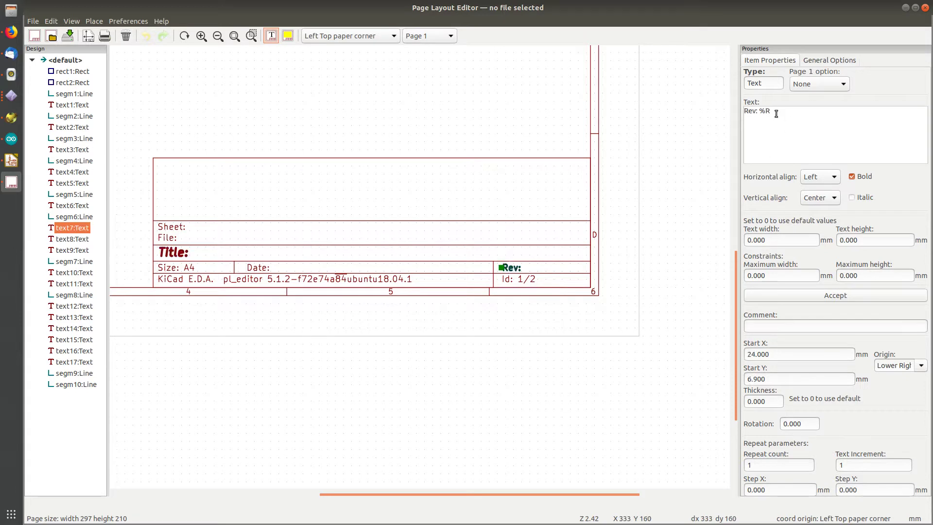
{"action": "left_click", "coordinate": [180, 228]}
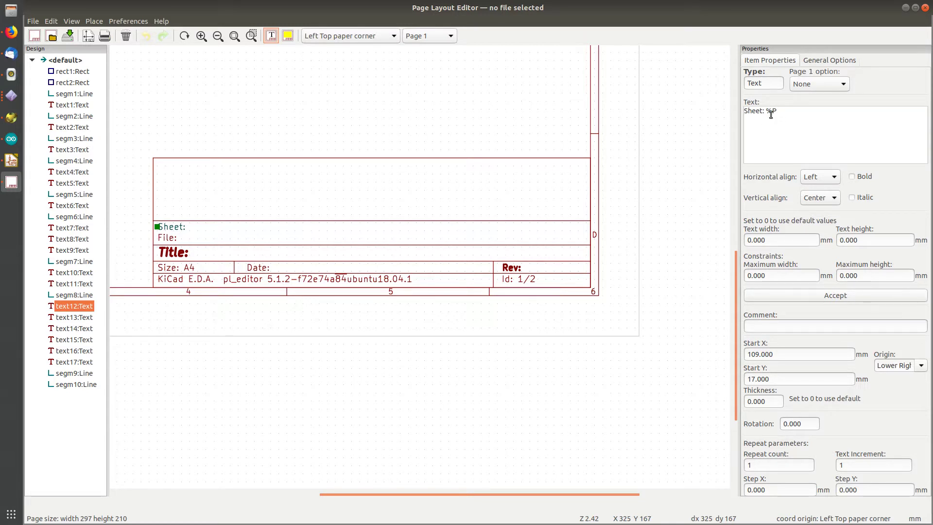
{"action": "left_click", "coordinate": [88, 36]}
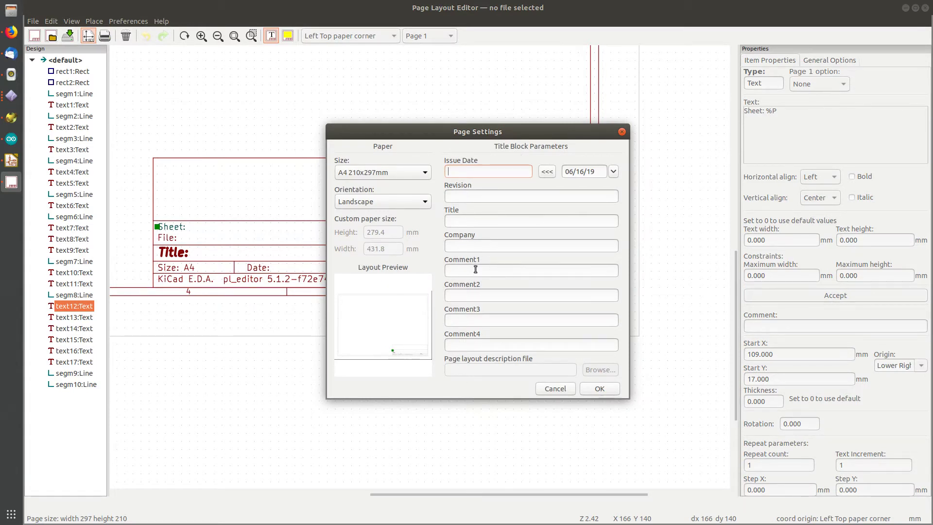
{"action": "left_click", "coordinate": [554, 389]}
{"action": "scroll", "coordinate": [416, 263], "scroll_direction": "up", "scroll_amount": 3}
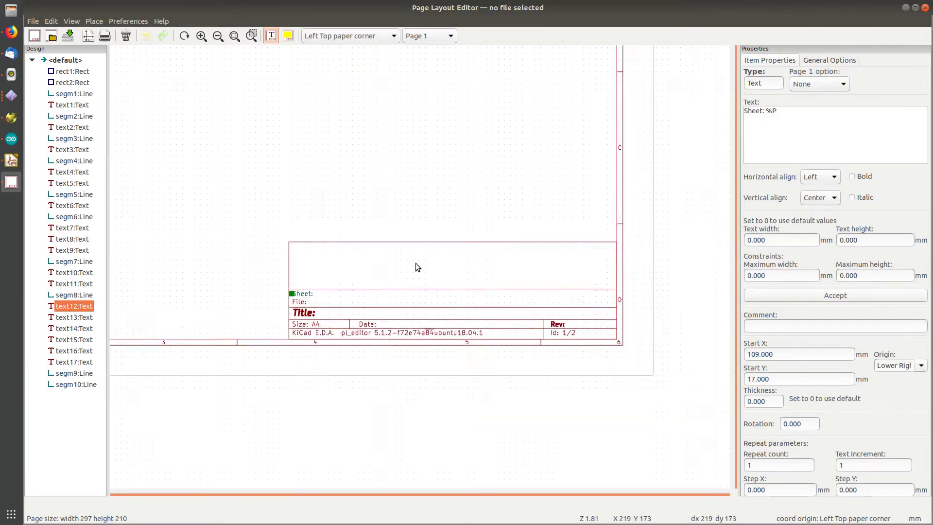
{"action": "scroll", "coordinate": [416, 267], "scroll_direction": "up", "scroll_amount": 3}
{"action": "scroll", "coordinate": [415, 266], "scroll_direction": "down", "scroll_amount": 3}
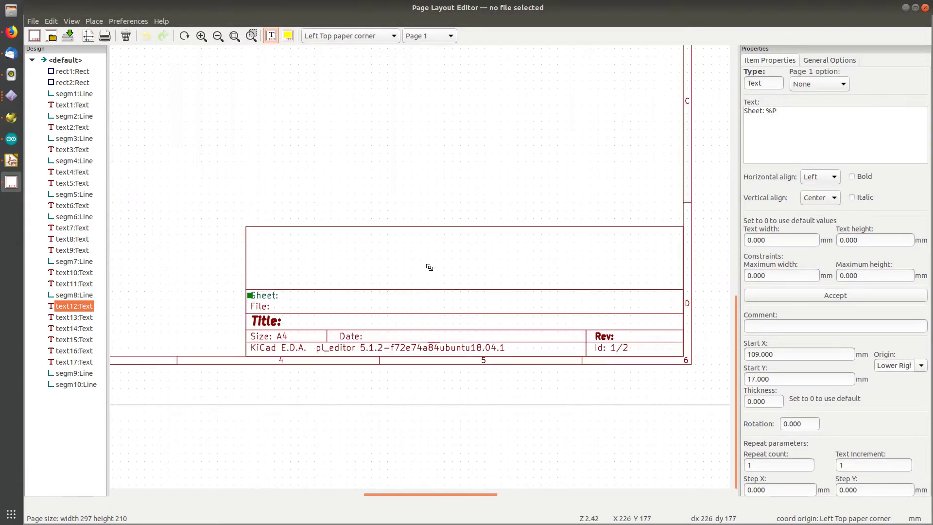
{"action": "middle_click_drag", "start_coordinate": [422, 266], "coordinate": [381, 252]}
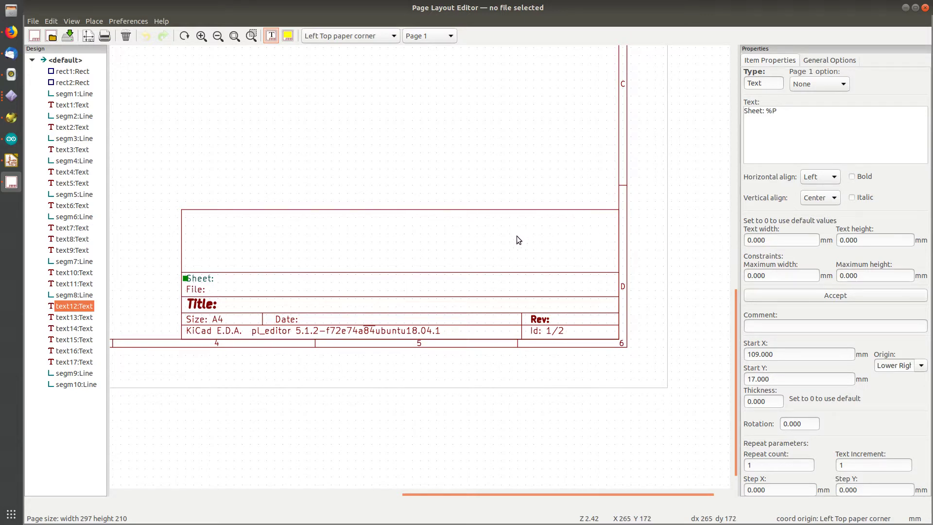
{"action": "middle_click_drag", "start_coordinate": [389, 254], "coordinate": [447, 265]}
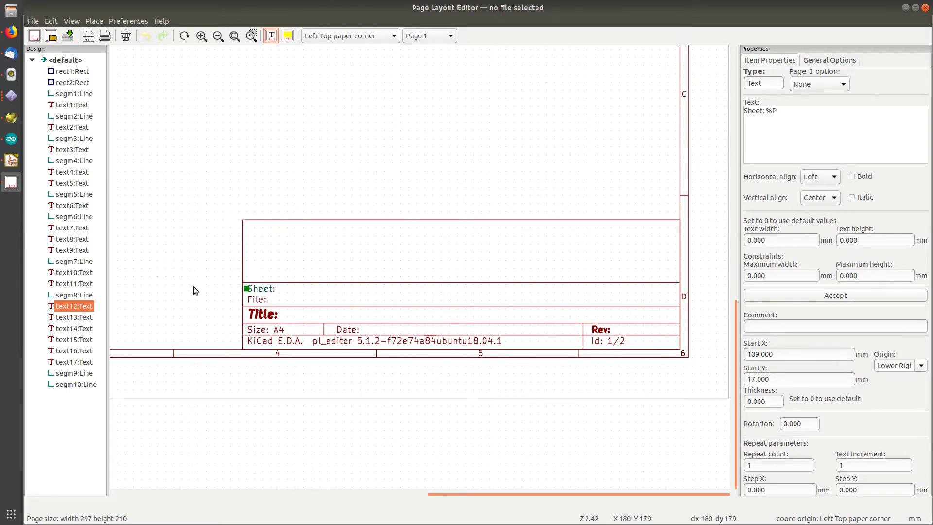
{"action": "middle_click_drag", "start_coordinate": [361, 265], "coordinate": [323, 250]}
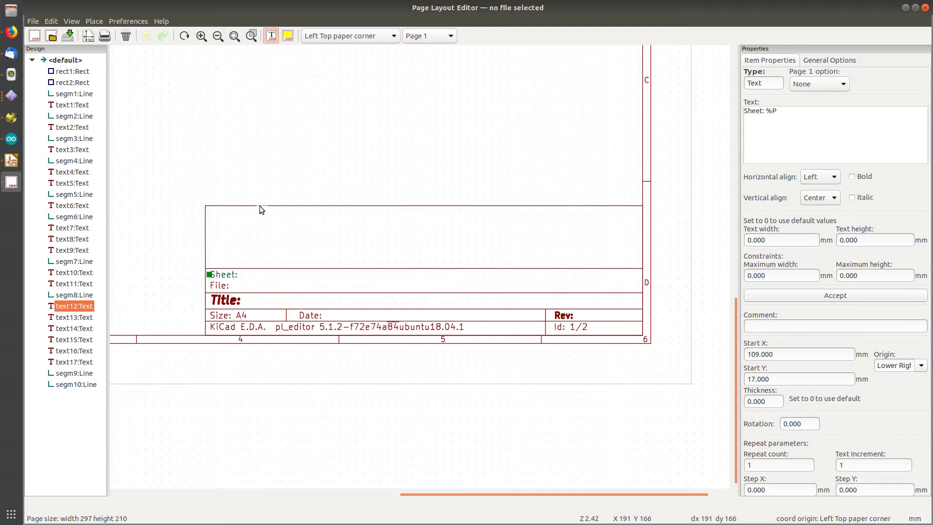
Look through the title block items, then add a new text item with its 'Text' placeholder deleted.
{"action": "left_click", "coordinate": [74, 283]}
{"action": "left_click", "coordinate": [80, 296]}
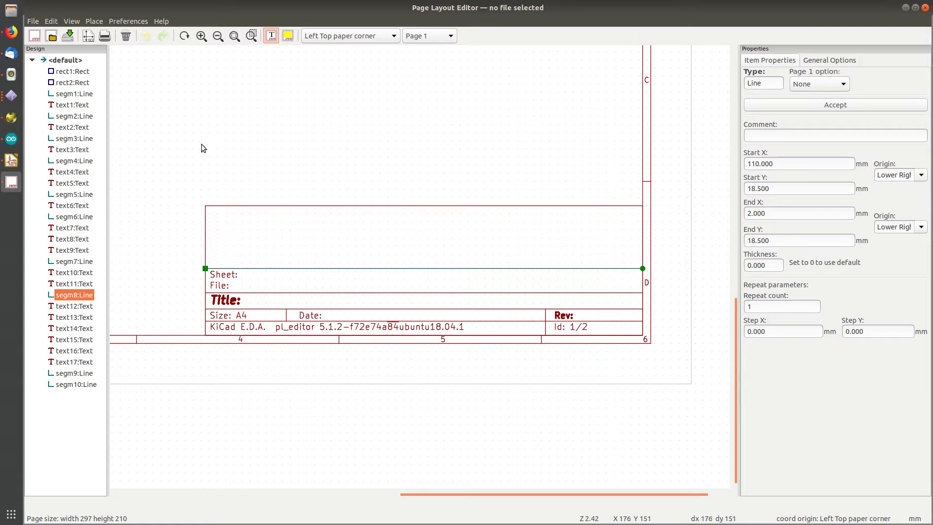
{"action": "right_click", "coordinate": [207, 167]}
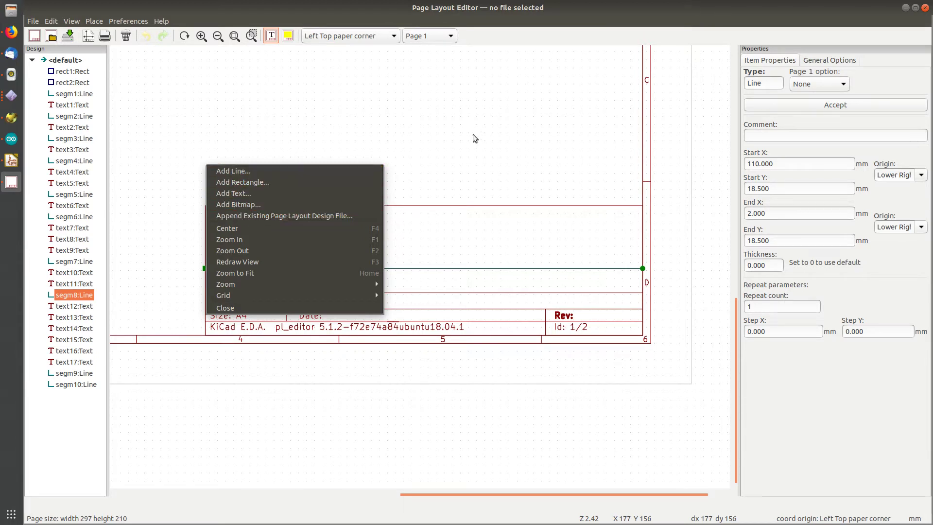
{"action": "left_click", "coordinate": [249, 195]}
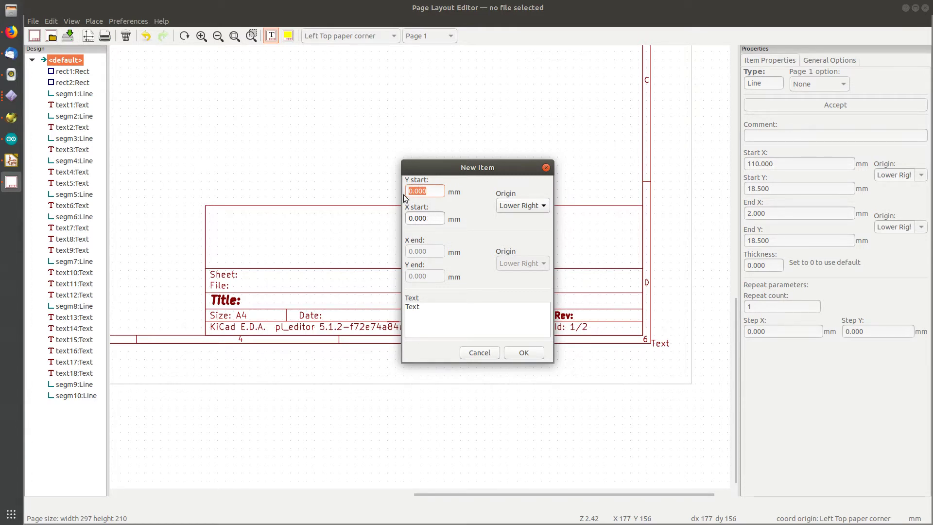
{"action": "double_click", "coordinate": [431, 320]}
{"action": "key", "text": "BackSpace"}
In Terminal, list the folder with ls -al, print the license with cat, and copy its CERN OHL text.
{"action": "key", "text": "Return"}
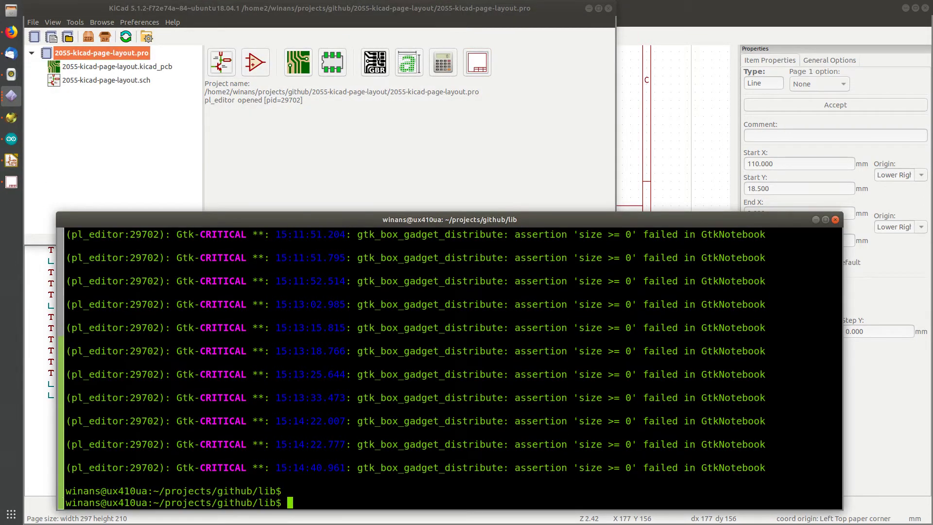
{"action": "type", "text": "ls -al"}
{"action": "key", "text": "Return"}
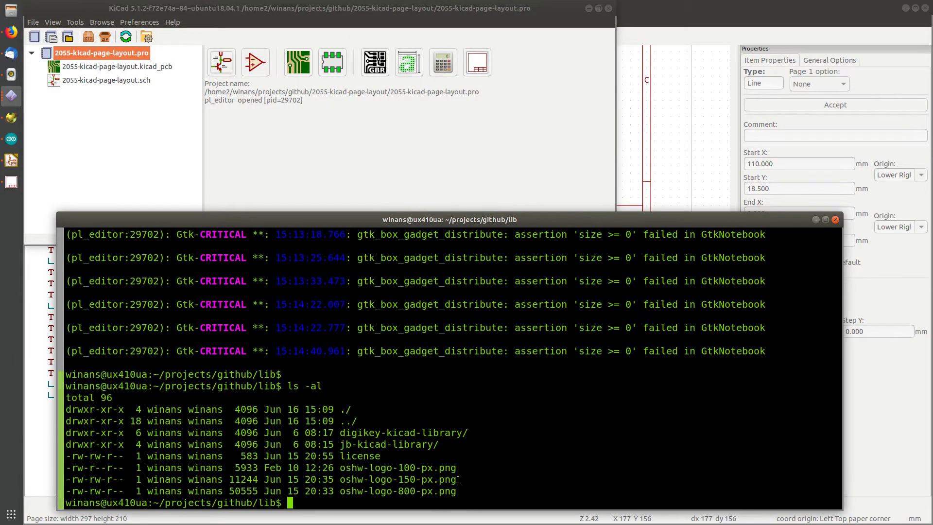
{"action": "double_click", "coordinate": [360, 456]}
{"action": "type", "text": "cat"}
{"action": "middle_click", "coordinate": [378, 431]}
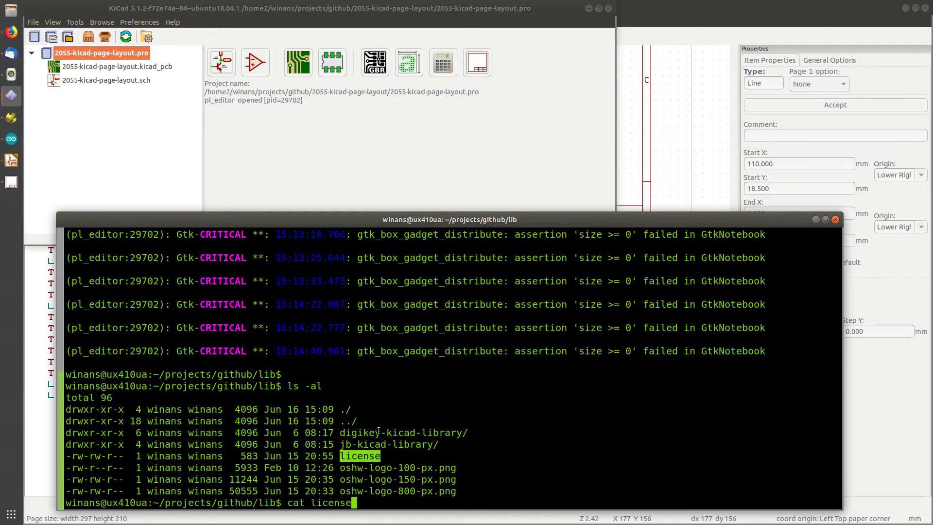
{"action": "key", "text": "Return"}
{"action": "triple_click", "coordinate": [166, 388]}
{"action": "left_click_drag", "start_coordinate": [166, 389], "coordinate": [309, 468]}
{"action": "key", "text": "alt+Tab"}
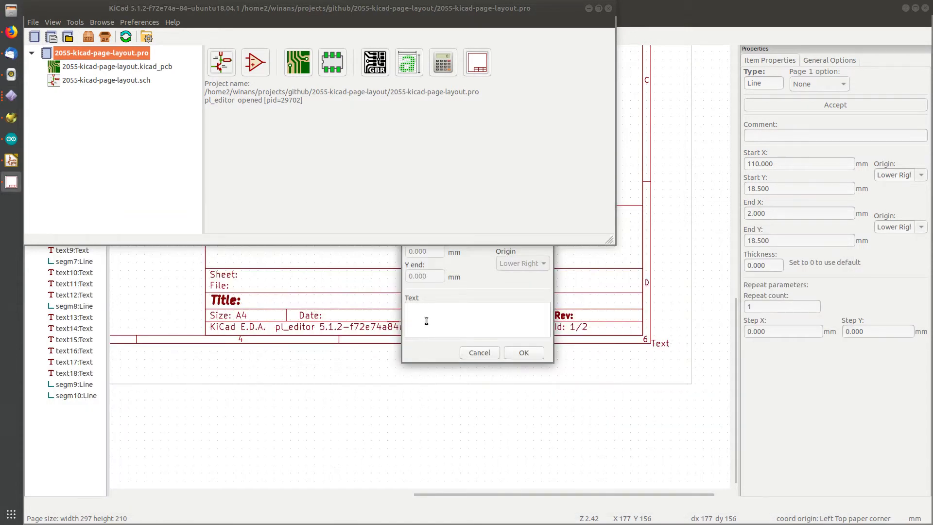
Paste the CERN OHL license text into the New Item text box and confirm it.
{"action": "middle_click", "coordinate": [426, 313]}
{"action": "left_click_drag", "start_coordinate": [552, 361], "coordinate": [893, 486]}
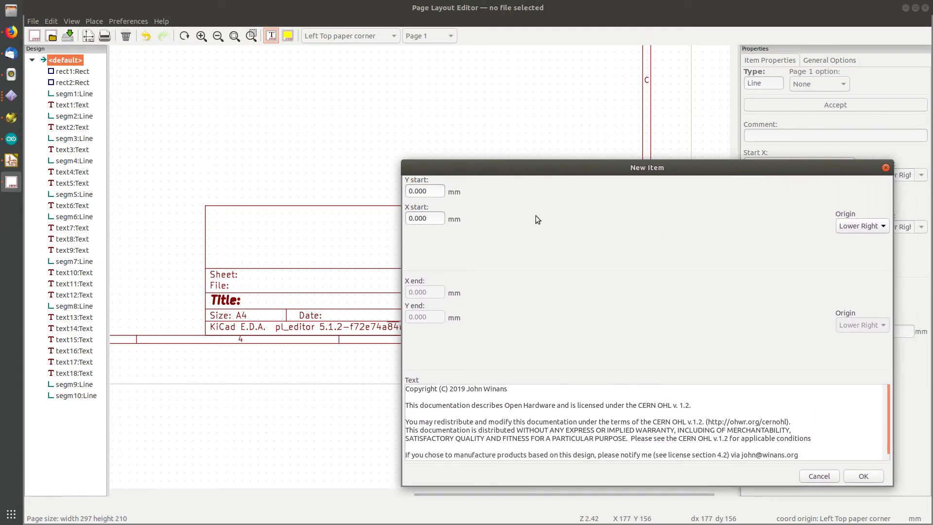
{"action": "left_click_drag", "start_coordinate": [522, 171], "coordinate": [332, 106]}
{"action": "scroll", "coordinate": [400, 349], "scroll_direction": "down", "scroll_amount": 1}
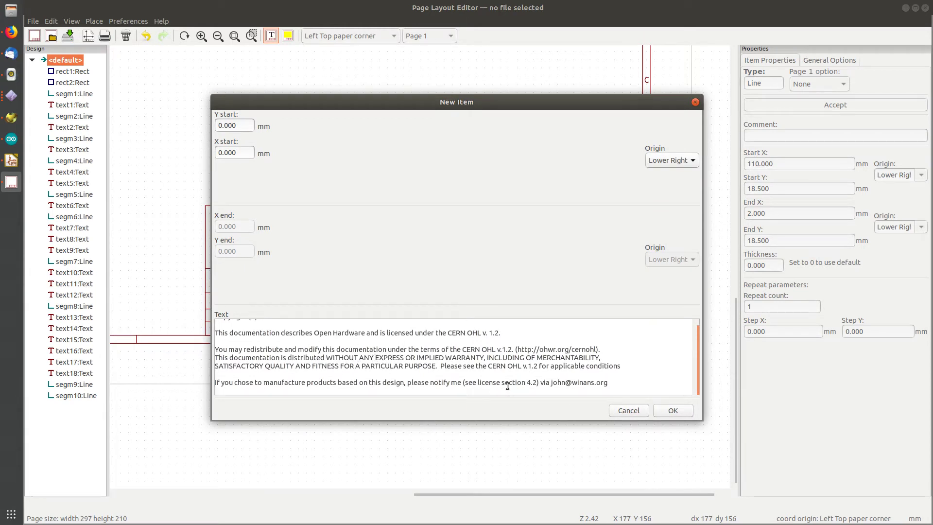
{"action": "scroll", "coordinate": [389, 372], "scroll_direction": "up", "scroll_amount": 1}
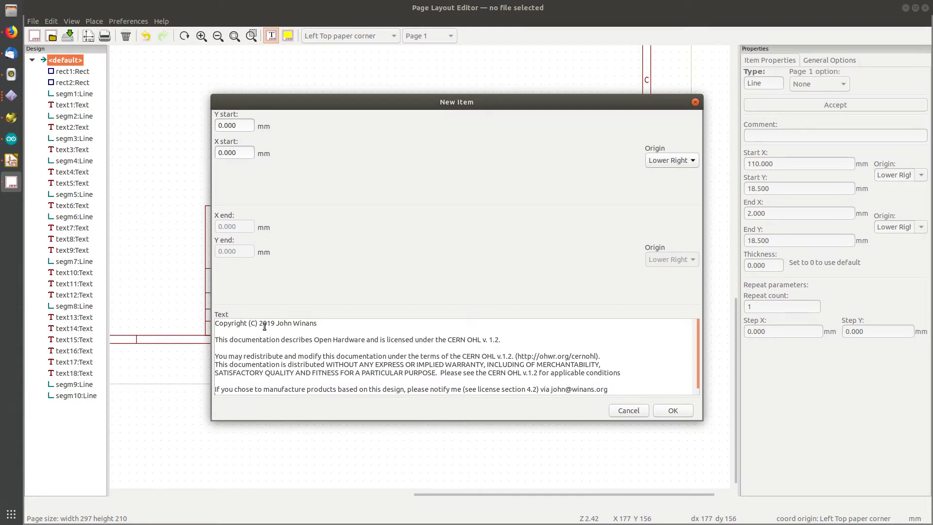
{"action": "left_click", "coordinate": [679, 413]}
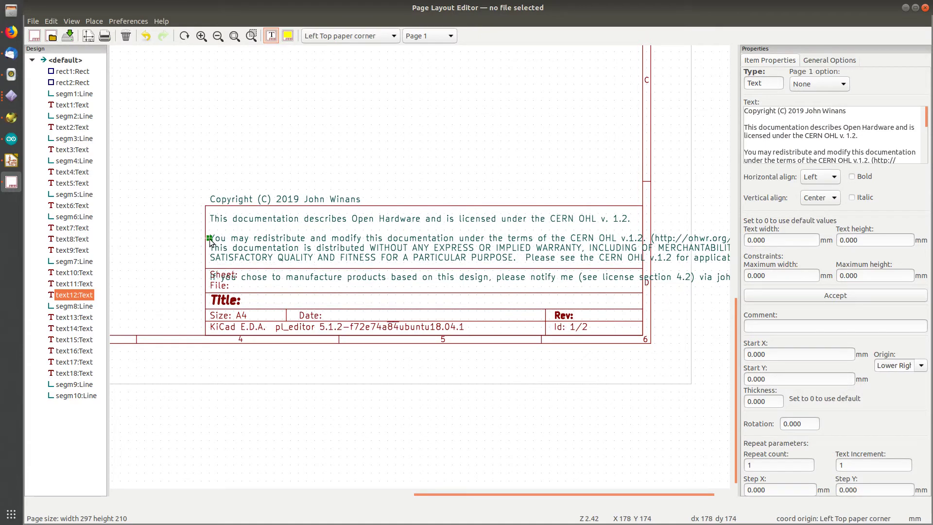
Place the license text on the title block and set its text width and height to 1 mm.
{"action": "left_click", "coordinate": [209, 240]}
{"action": "scroll", "coordinate": [535, 246], "scroll_direction": "down", "scroll_amount": 1}
{"action": "scroll", "coordinate": [420, 267], "scroll_direction": "down", "scroll_amount": 1}
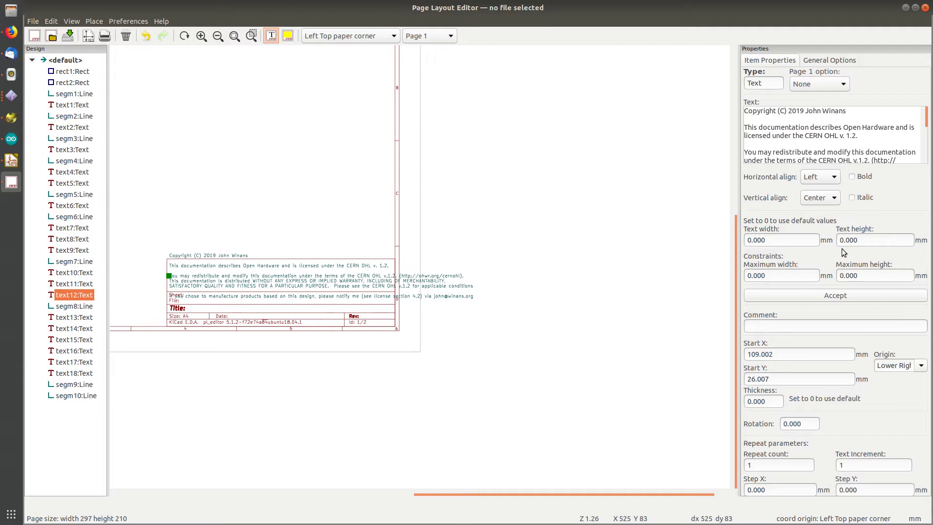
{"action": "left_click_drag", "start_coordinate": [764, 240], "coordinate": [740, 240]}
{"action": "type", "text": "1"}
{"action": "key", "text": "Tab"}
{"action": "type", "text": "1"}
{"action": "left_click", "coordinate": [806, 296]}
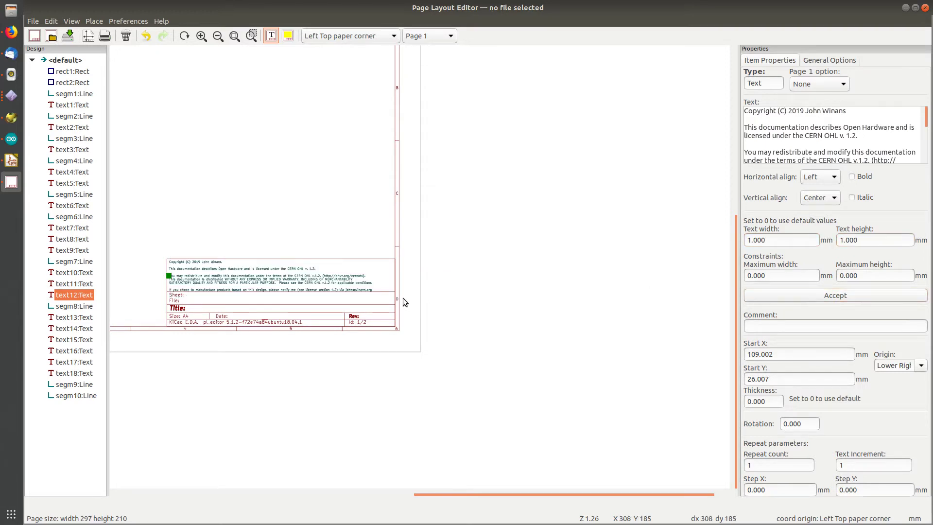
{"action": "scroll", "coordinate": [334, 287], "scroll_direction": "up", "scroll_amount": 6}
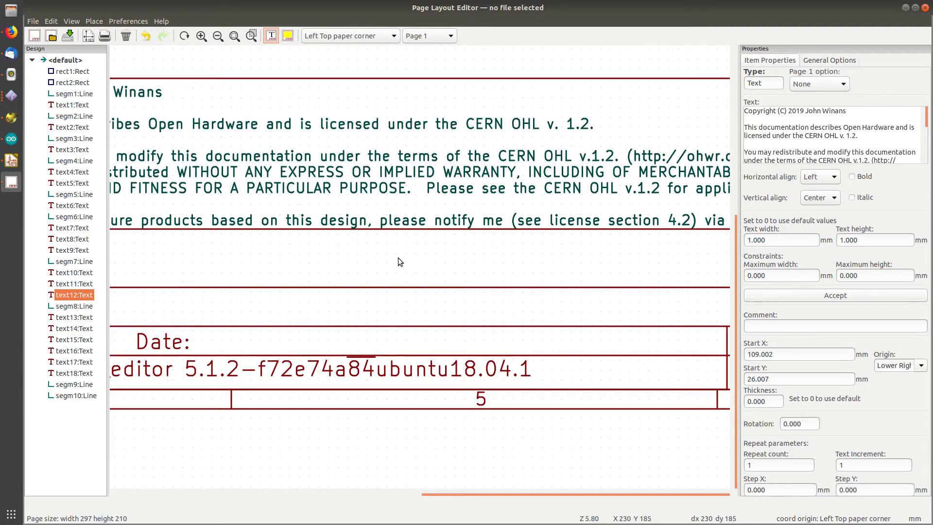
{"action": "scroll", "coordinate": [416, 262], "scroll_direction": "down", "scroll_amount": 4}
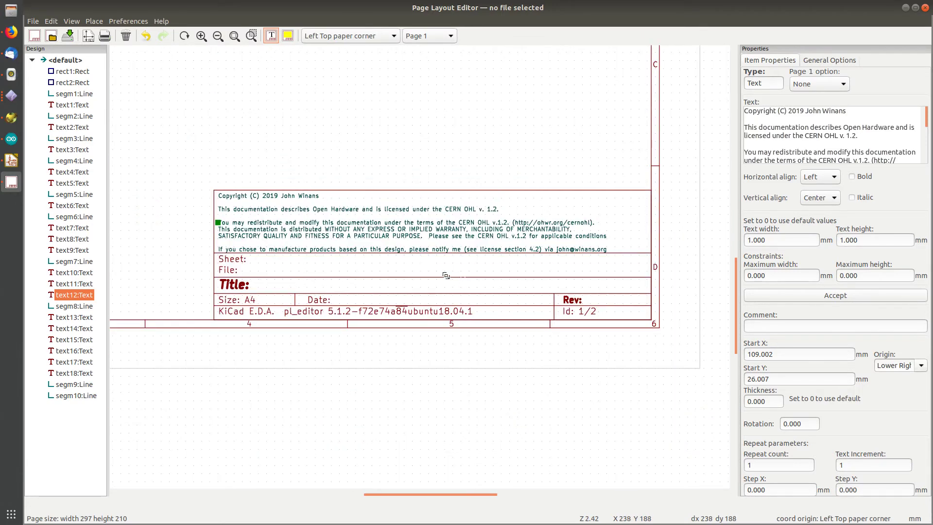
{"action": "scroll", "coordinate": [439, 273], "scroll_direction": "right", "scroll_amount": 3}
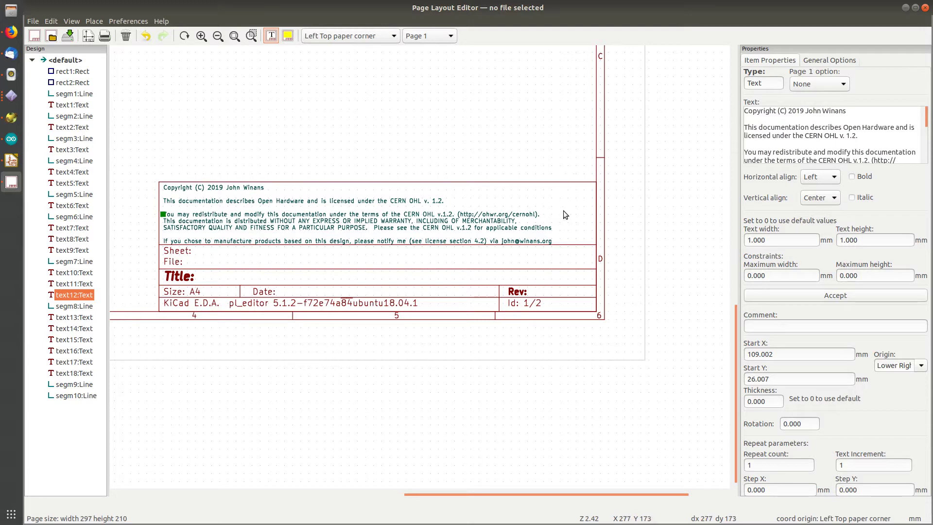
Add the lib/oshw-logo-150-px.png bitmap and place it right of the license text.
{"action": "right_click", "coordinate": [520, 140]}
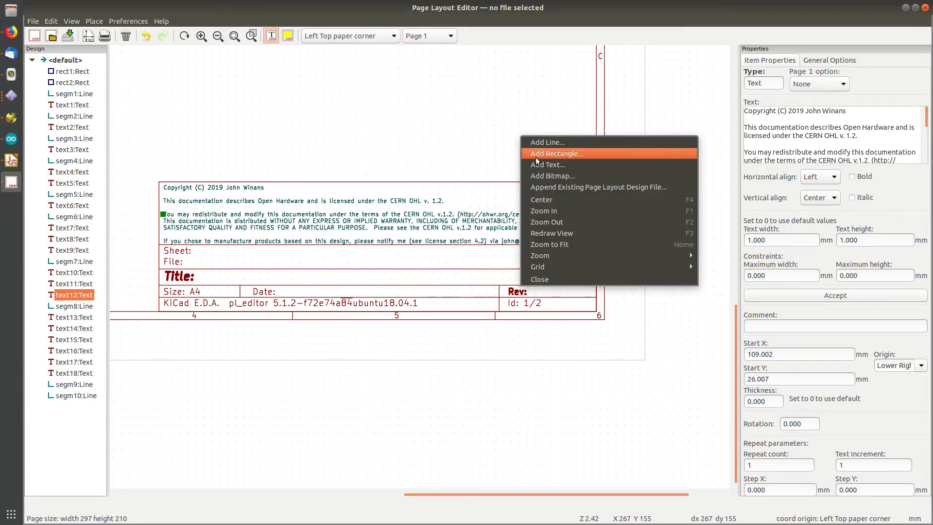
{"action": "left_click", "coordinate": [540, 176]}
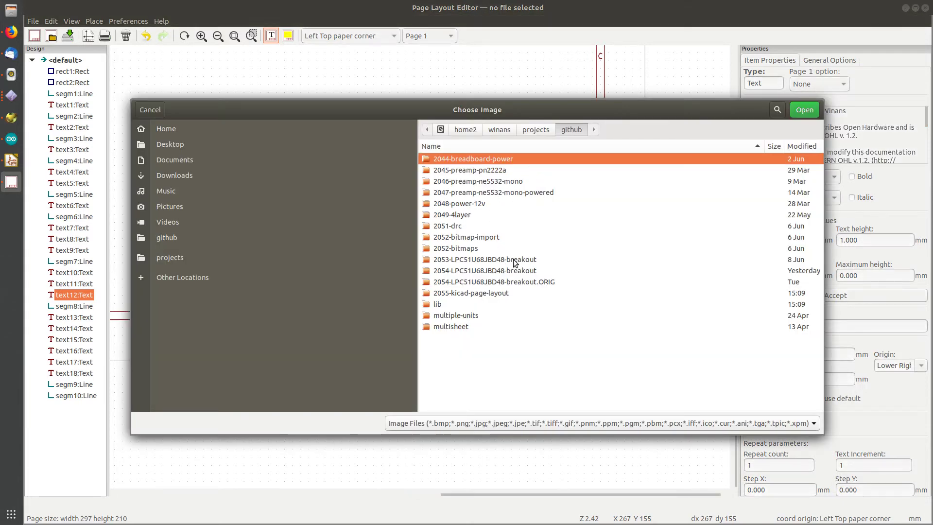
{"action": "double_click", "coordinate": [449, 303]}
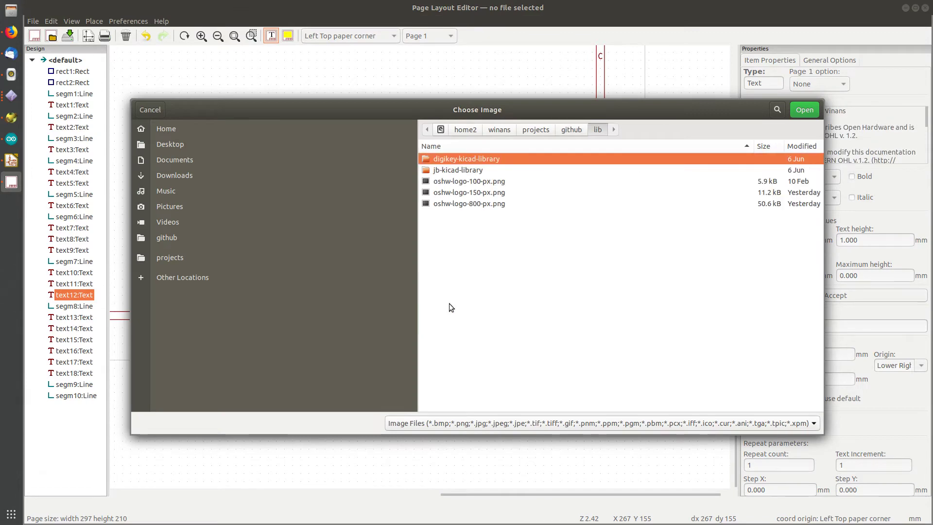
{"action": "double_click", "coordinate": [490, 193]}
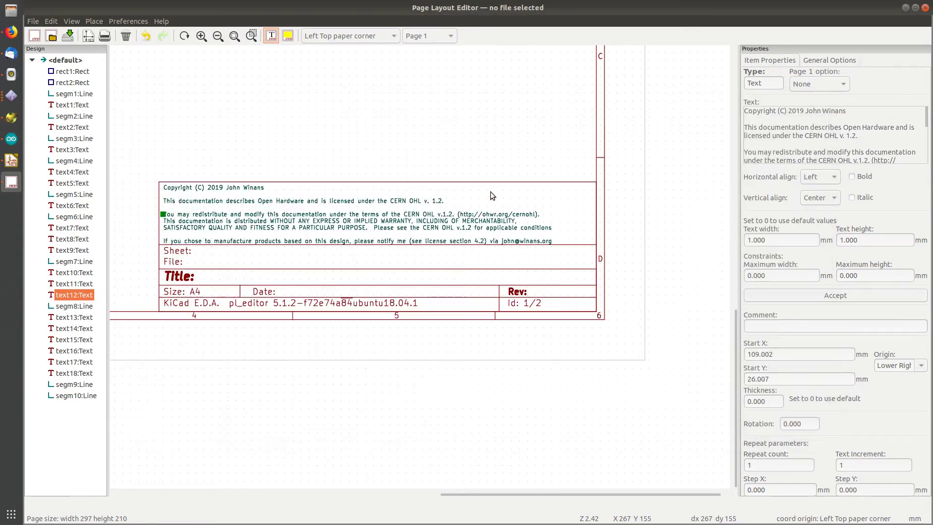
{"action": "left_click", "coordinate": [598, 297]}
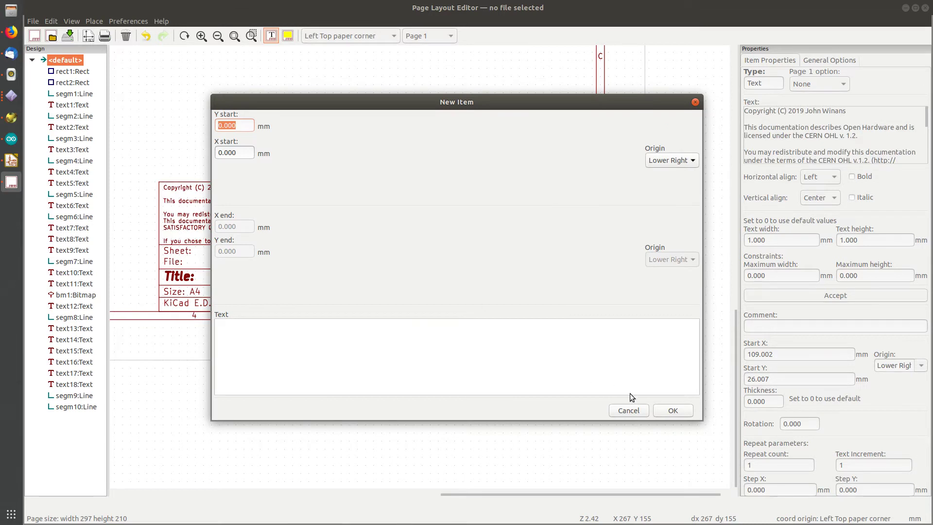
{"action": "left_click", "coordinate": [673, 411]}
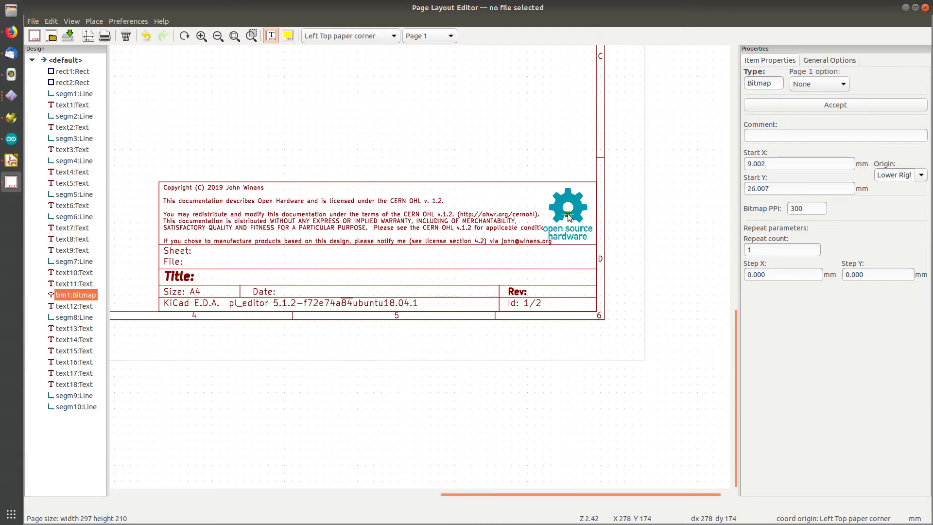
{"action": "scroll", "coordinate": [592, 214], "scroll_direction": "up", "scroll_amount": 1}
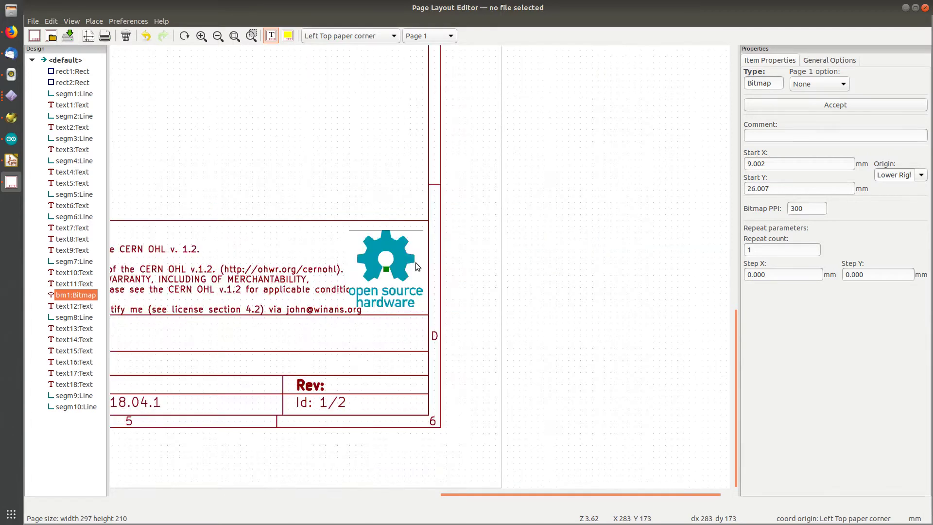
{"action": "scroll", "coordinate": [416, 263], "scroll_direction": "right", "scroll_amount": 3}
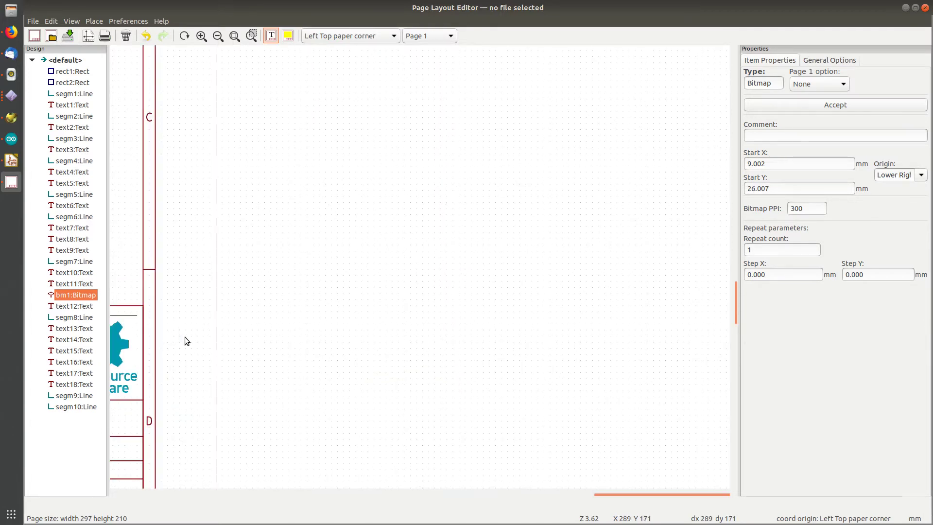
{"action": "scroll", "coordinate": [488, 282], "scroll_direction": "left", "scroll_amount": 3}
{"action": "scroll", "coordinate": [491, 280], "scroll_direction": "down", "scroll_amount": 1}
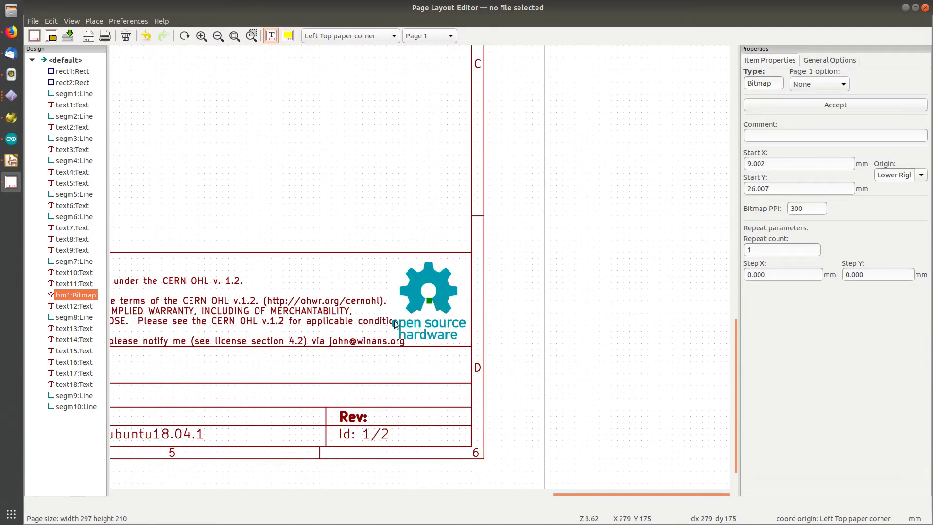
{"action": "scroll", "coordinate": [387, 322], "scroll_direction": "down", "scroll_amount": 1}
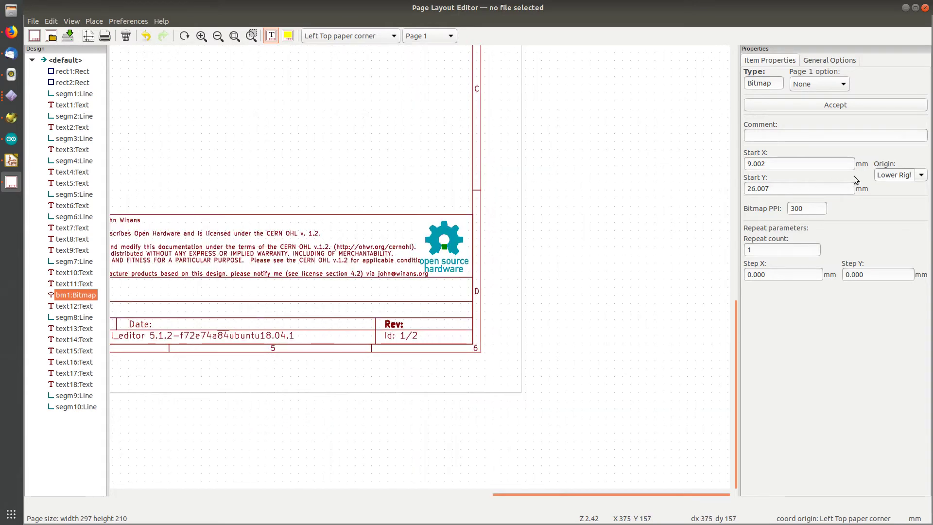
{"action": "scroll", "coordinate": [413, 263], "scroll_direction": "down", "scroll_amount": 1}
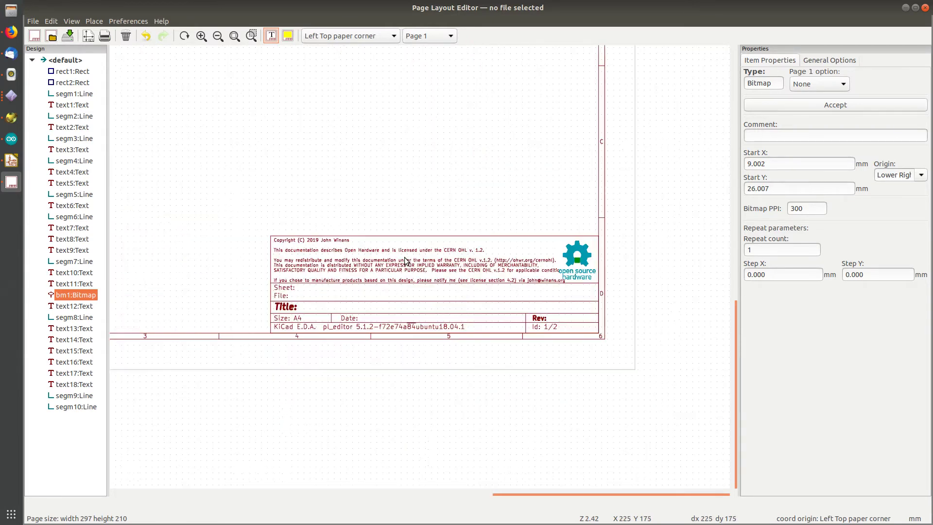
Reduce the license text's character width to 0.9 mm, then settle on 0.950 mm.
{"action": "left_click", "coordinate": [284, 265]}
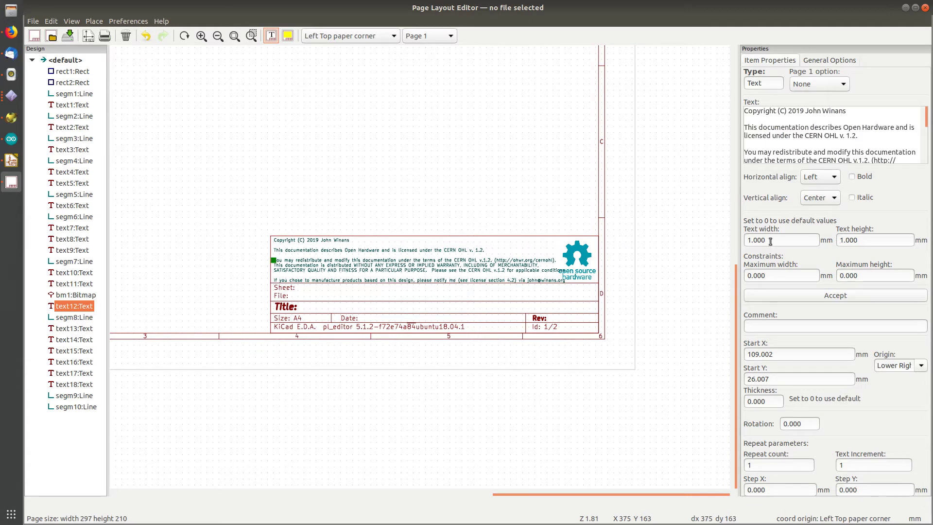
{"action": "key", "text": "BackSpace"}
{"action": "key", "text": "BackSpace"}
{"action": "key", "text": "BackSpace"}
{"action": "key", "text": "BackSpace"}
{"action": "type", "text": ".9"}
{"action": "left_click", "coordinate": [850, 295]}
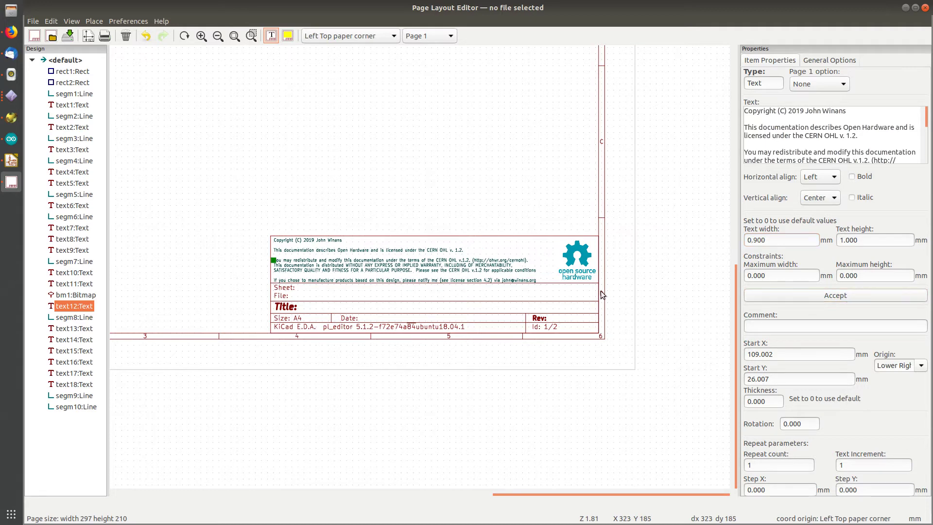
{"action": "left_click", "coordinate": [770, 239]}
{"action": "key", "text": "BackSpace"}
{"action": "key", "text": "BackSpace"}
{"action": "left_click", "coordinate": [784, 296]}
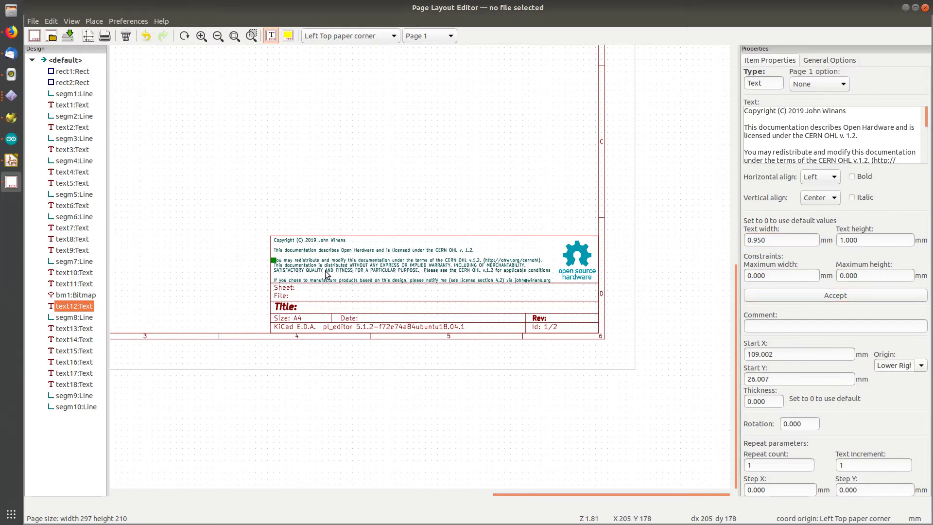
{"action": "scroll", "coordinate": [418, 264], "scroll_direction": "up", "scroll_amount": 2}
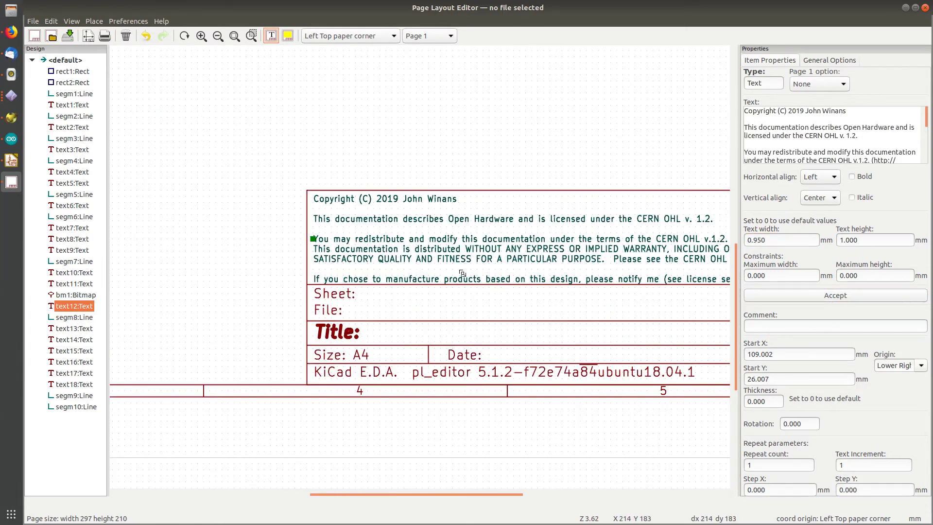
{"action": "middle_click_drag", "start_coordinate": [538, 296], "coordinate": [357, 254]}
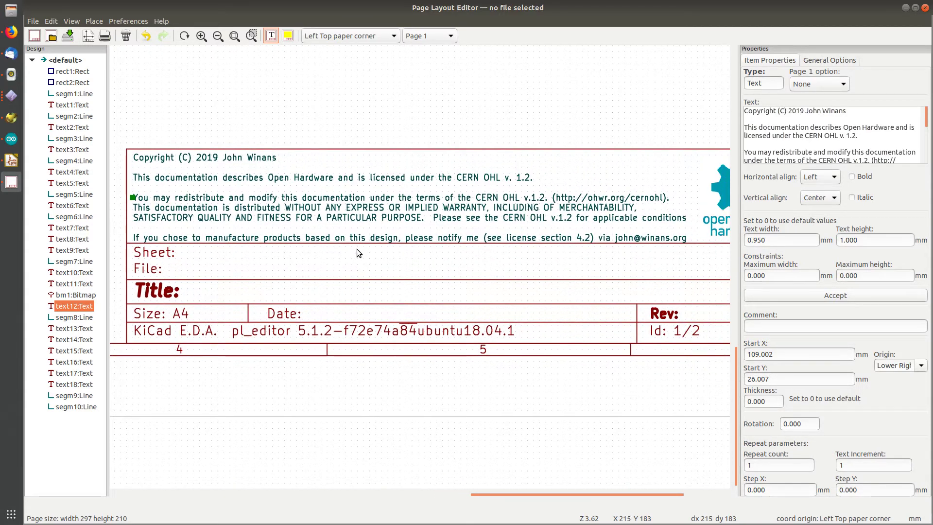
{"action": "scroll", "coordinate": [415, 262], "scroll_direction": "down", "scroll_amount": 2}
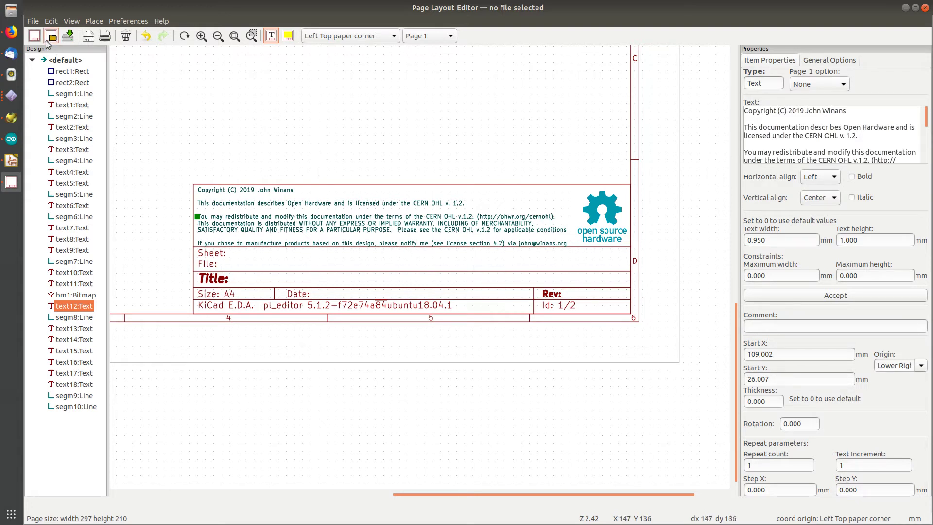
Use Save As to create a 'layouts' folder inside lib and save the layout there as 'jb'.
{"action": "left_click", "coordinate": [32, 23]}
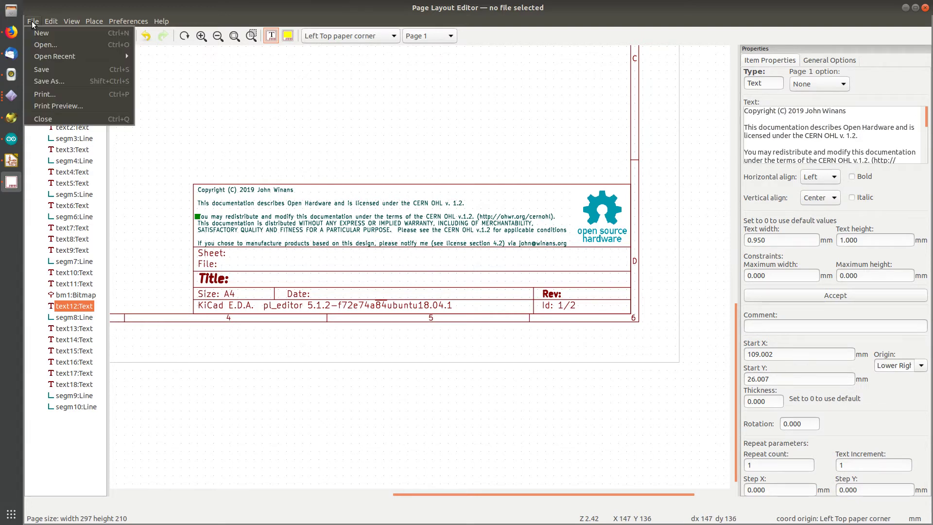
{"action": "left_click", "coordinate": [87, 46]}
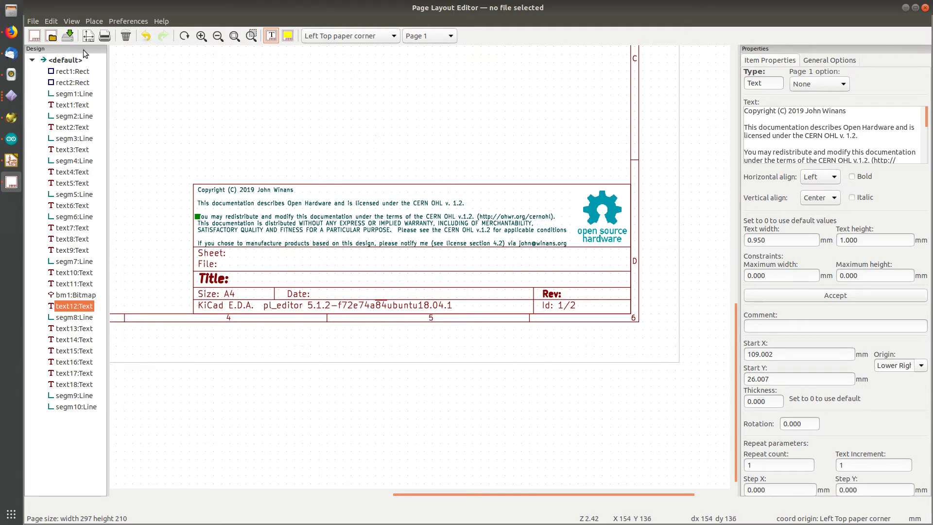
{"action": "left_click", "coordinate": [32, 22]}
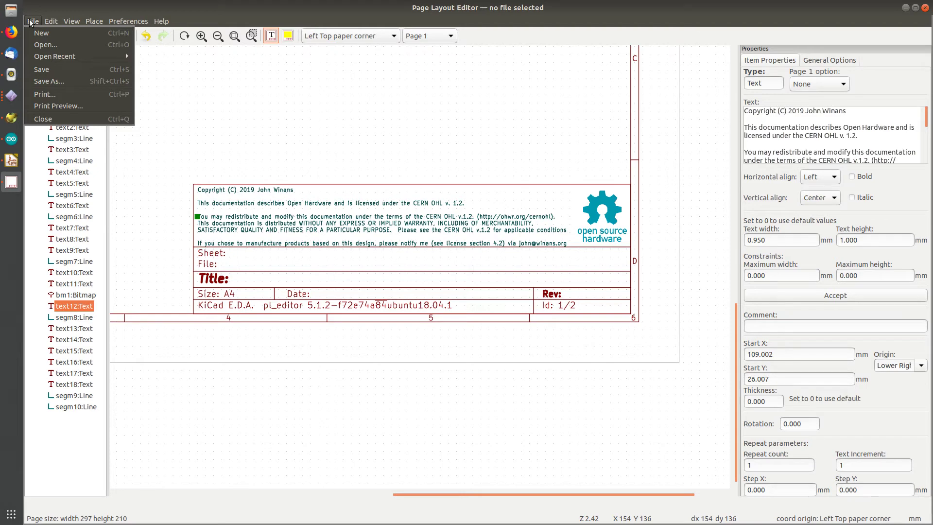
{"action": "left_click", "coordinate": [56, 82]}
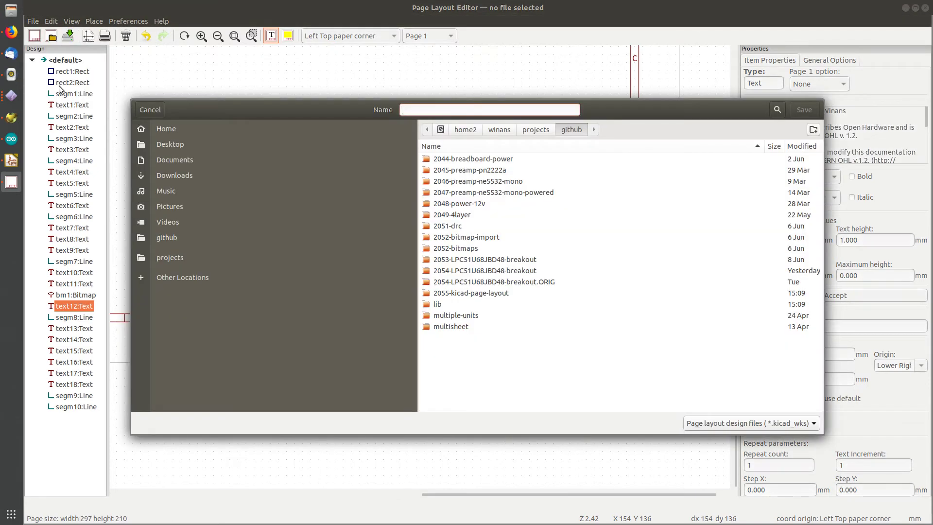
{"action": "double_click", "coordinate": [439, 304]}
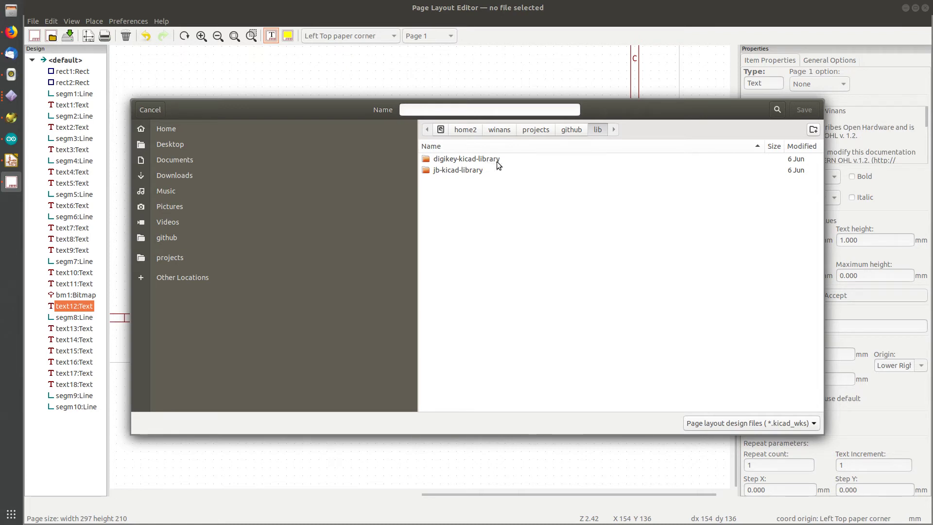
{"action": "left_click", "coordinate": [813, 129]}
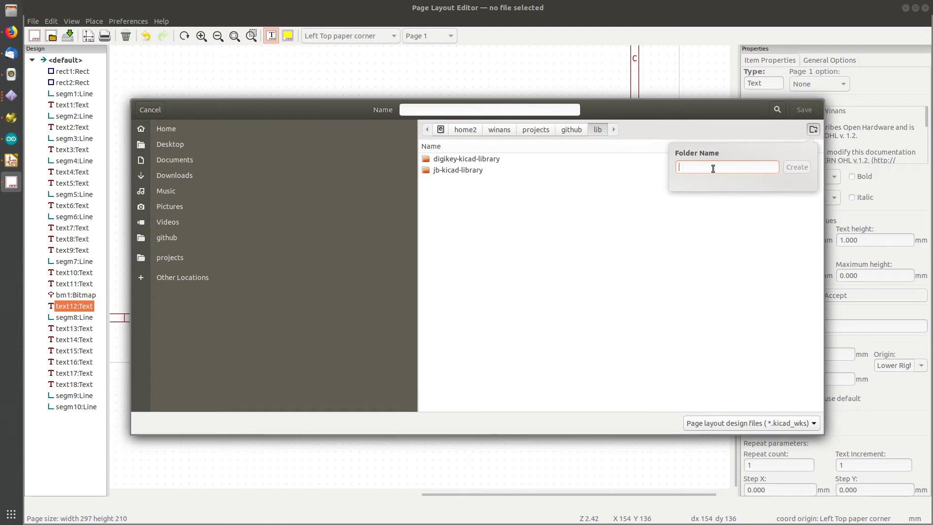
{"action": "type", "text": "layouts"}
{"action": "left_click", "coordinate": [796, 166]}
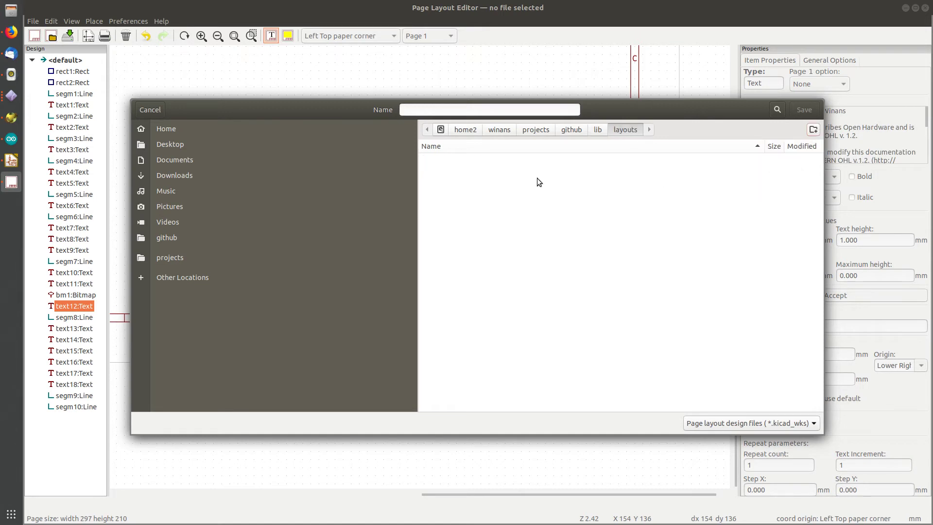
{"action": "left_click", "coordinate": [409, 109]}
{"action": "type", "text": "jb"}
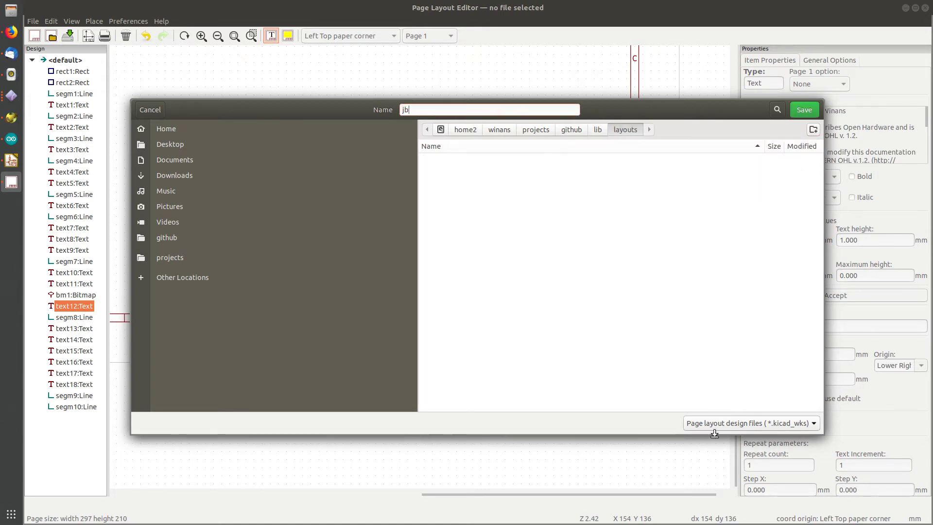
{"action": "left_click", "coordinate": [802, 111]}
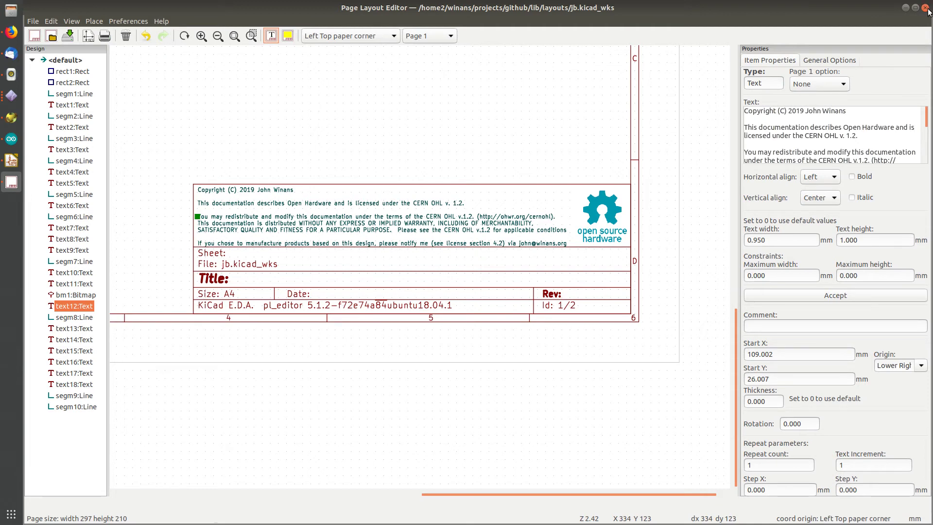
Close the Page Layout Editor and open 2055-kicad-page-layout.sch in Eeschema.
{"action": "left_click", "coordinate": [926, 9]}
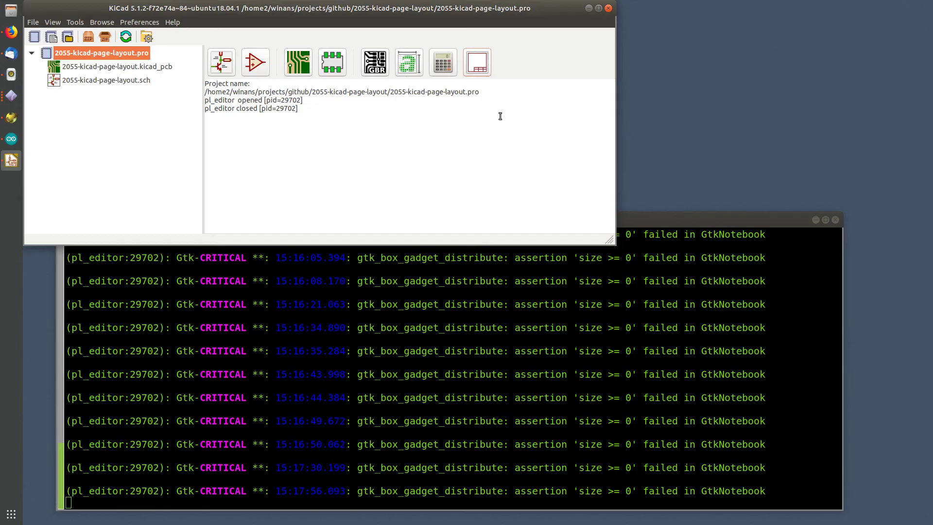
{"action": "double_click", "coordinate": [145, 81]}
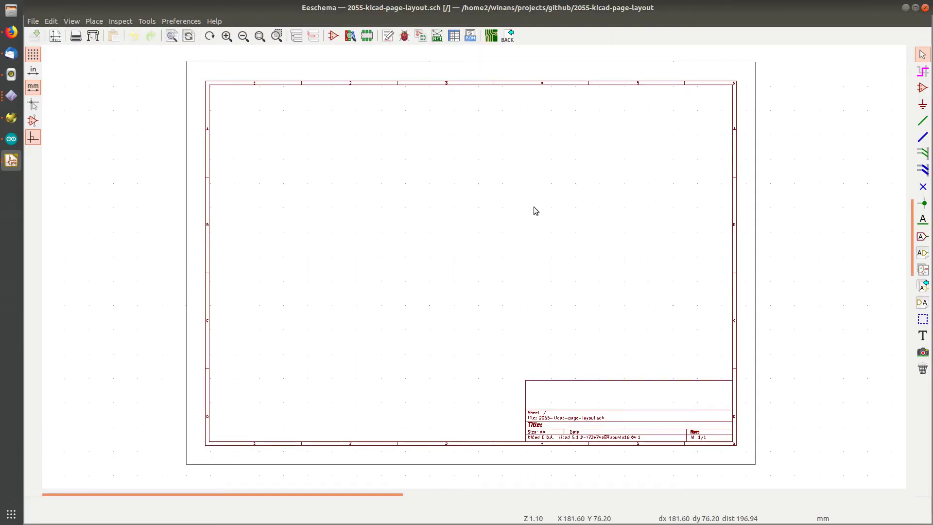
In Page Settings, set issue date 2019-06-16, revision 1 and title 'tester thingy'.
{"action": "left_click", "coordinate": [56, 36]}
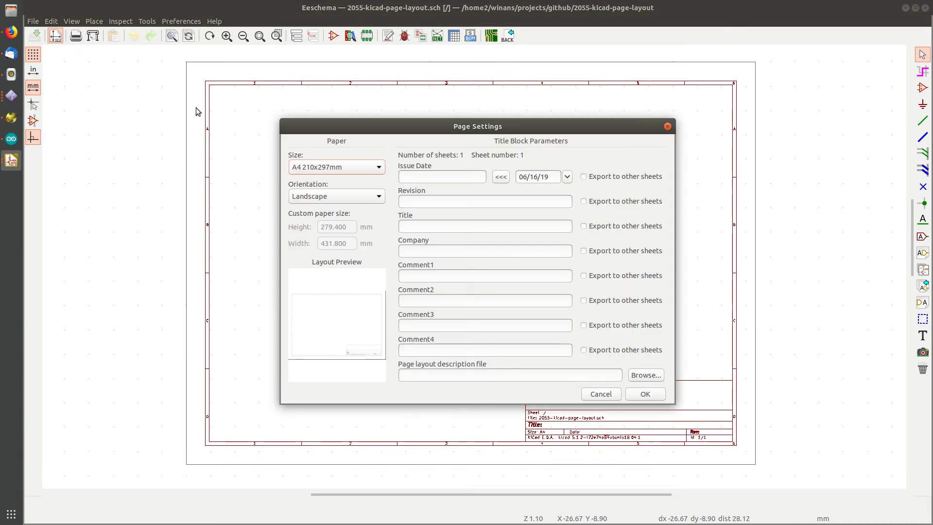
{"action": "left_click", "coordinate": [500, 177]}
{"action": "left_click", "coordinate": [435, 201]}
{"action": "type", "text": "1"}
{"action": "left_click", "coordinate": [426, 226]}
{"action": "type", "text": "tester thingy"}
Choose A2 420x594mm paper and lib/layouts/jb.kicad_wks as the page layout file.
{"action": "left_click", "coordinate": [365, 168]}
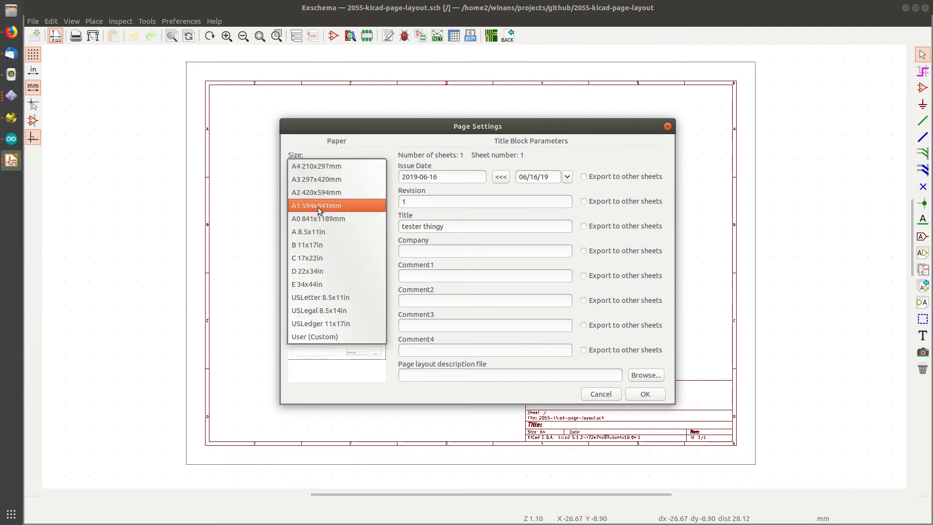
{"action": "left_click", "coordinate": [352, 193]}
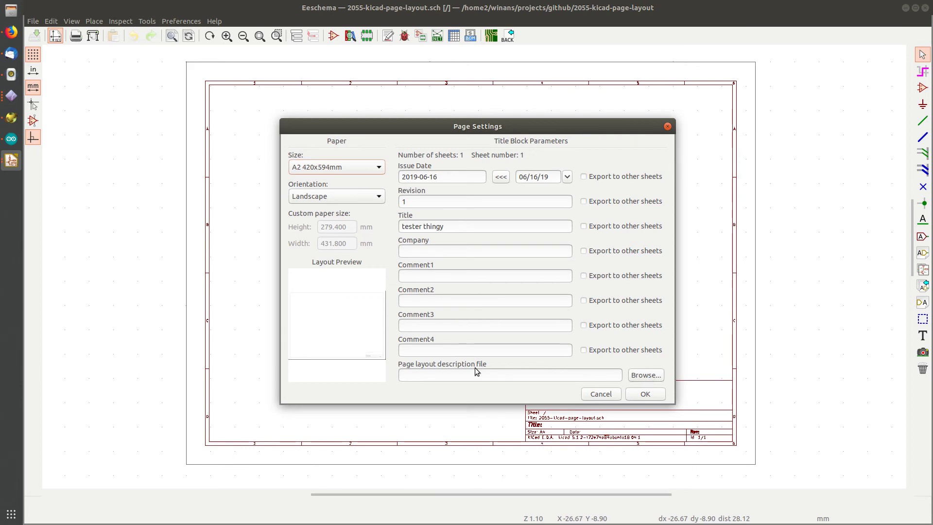
{"action": "left_click", "coordinate": [639, 377]}
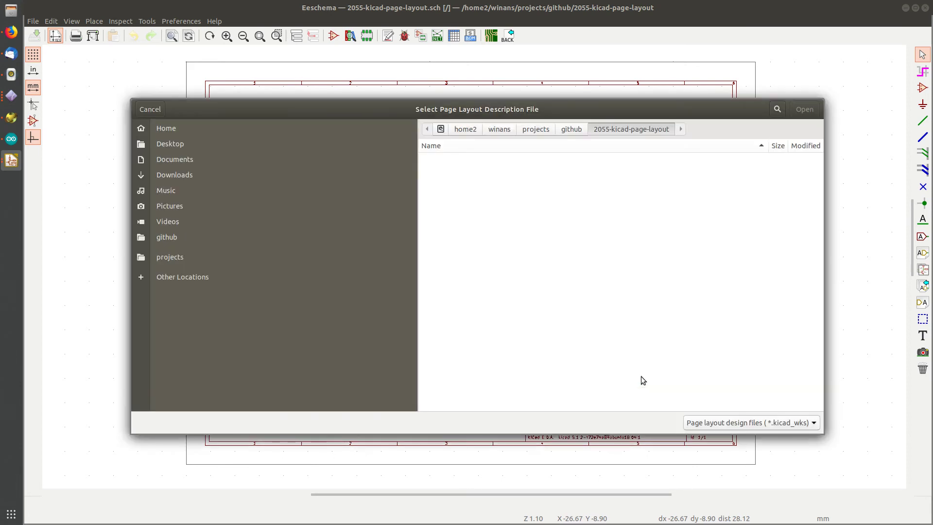
{"action": "left_click", "coordinate": [571, 130]}
{"action": "double_click", "coordinate": [454, 302]}
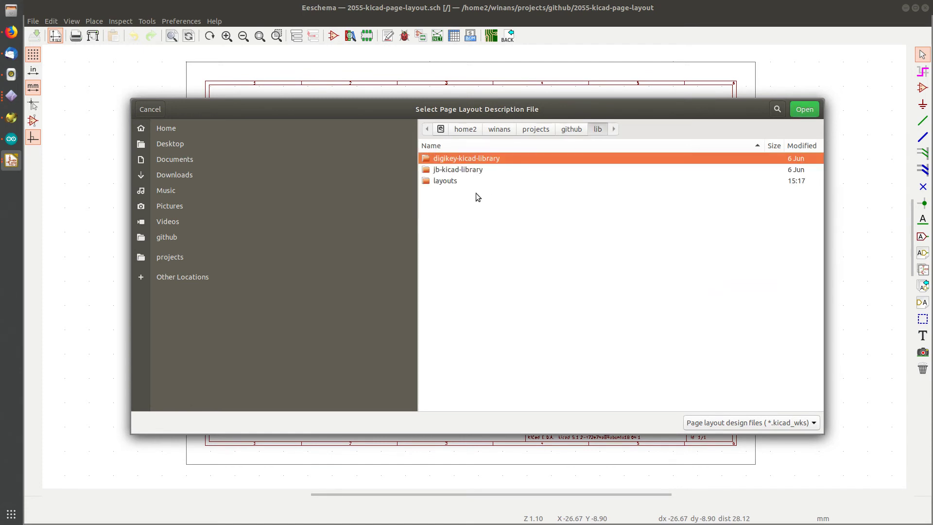
{"action": "double_click", "coordinate": [446, 180]}
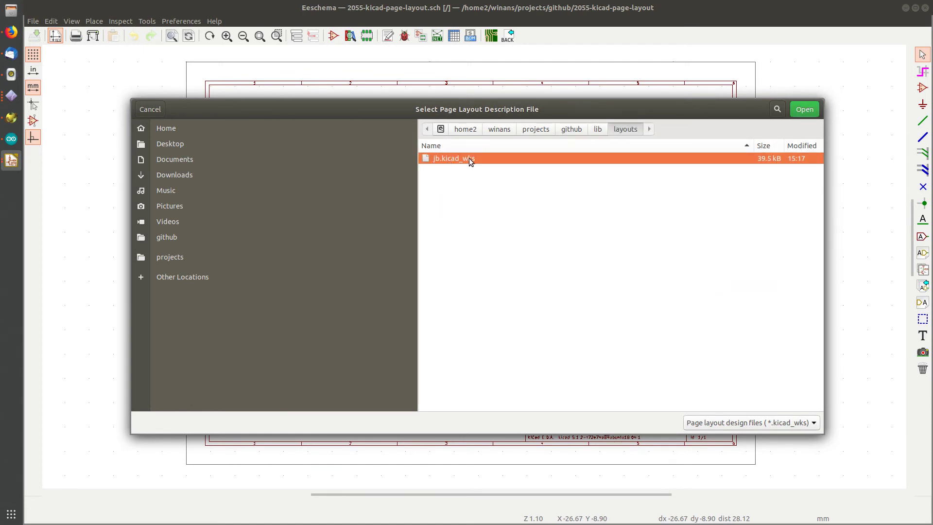
{"action": "double_click", "coordinate": [465, 157]}
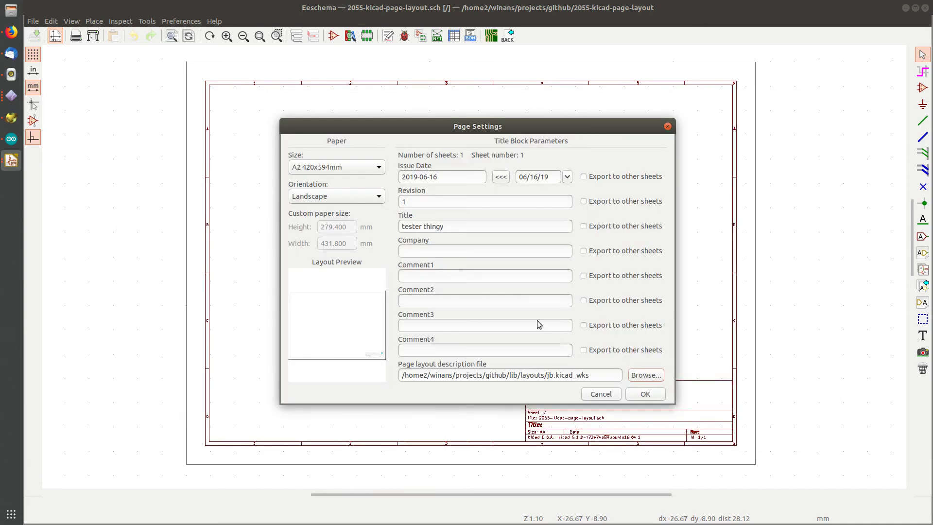
{"action": "left_click", "coordinate": [645, 394]}
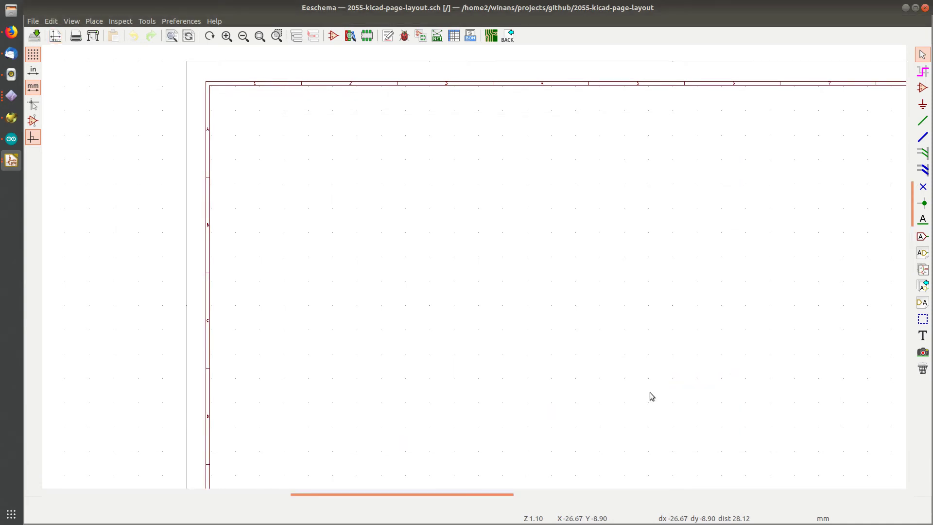
{"action": "scroll", "coordinate": [474, 269], "scroll_direction": "down", "scroll_amount": 4}
{"action": "scroll", "coordinate": [593, 347], "scroll_direction": "up", "scroll_amount": 5}
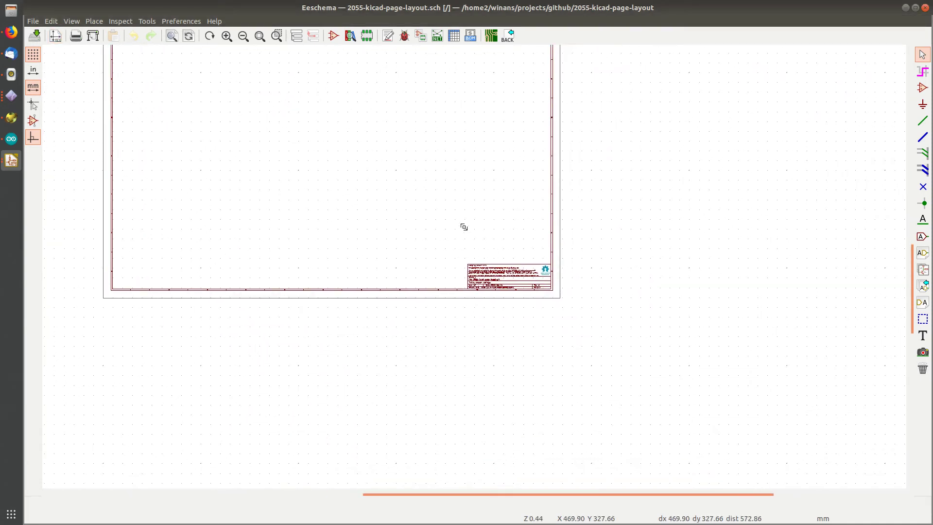
{"action": "scroll", "coordinate": [475, 269], "scroll_direction": "up", "scroll_amount": 2}
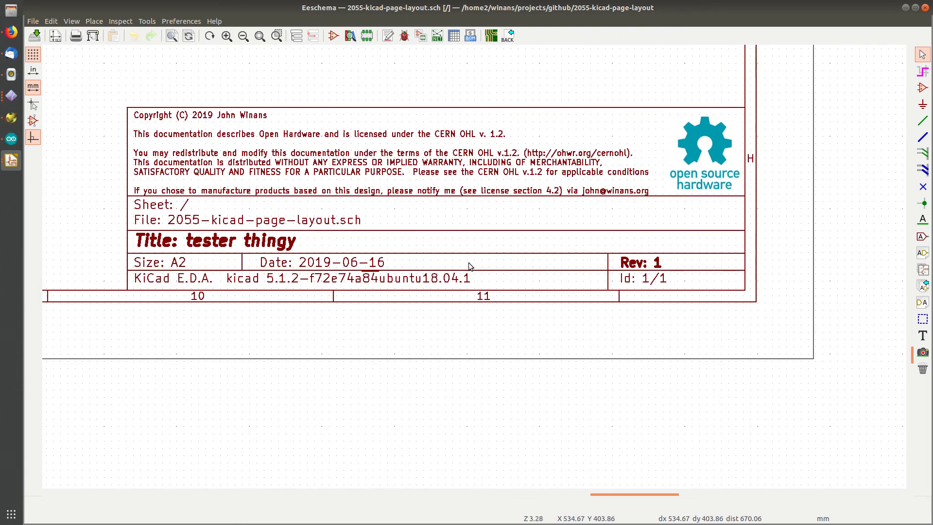
{"action": "scroll", "coordinate": [475, 268], "scroll_direction": "down", "scroll_amount": 1}
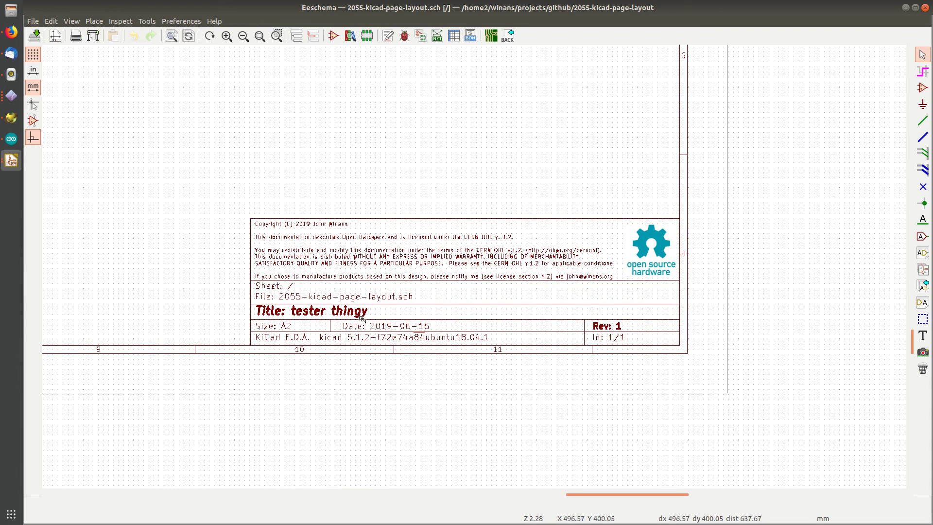
{"action": "middle_click_drag", "start_coordinate": [306, 278], "coordinate": [412, 289]}
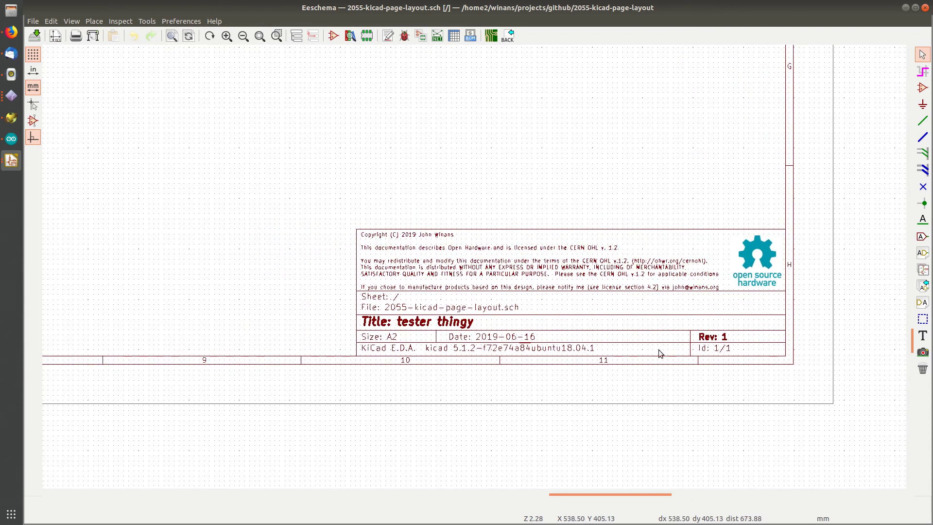
Reopen the sheet's Page Settings and enter Company as the company name.
{"action": "left_click", "coordinate": [55, 35]}
{"action": "left_click_drag", "start_coordinate": [424, 131], "coordinate": [200, 61]}
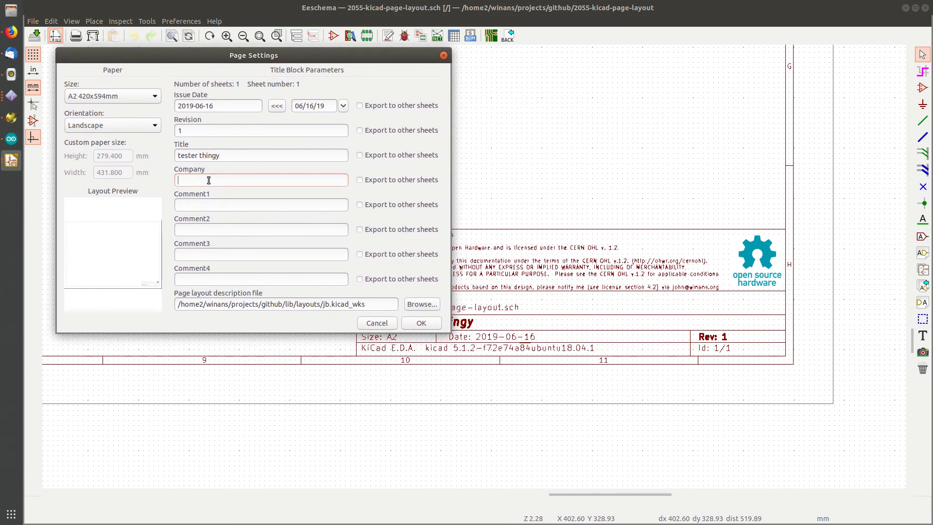
{"action": "type", "text": "COP"}
{"action": "key", "text": "BackSpace"}
{"action": "key", "text": "Tab"}
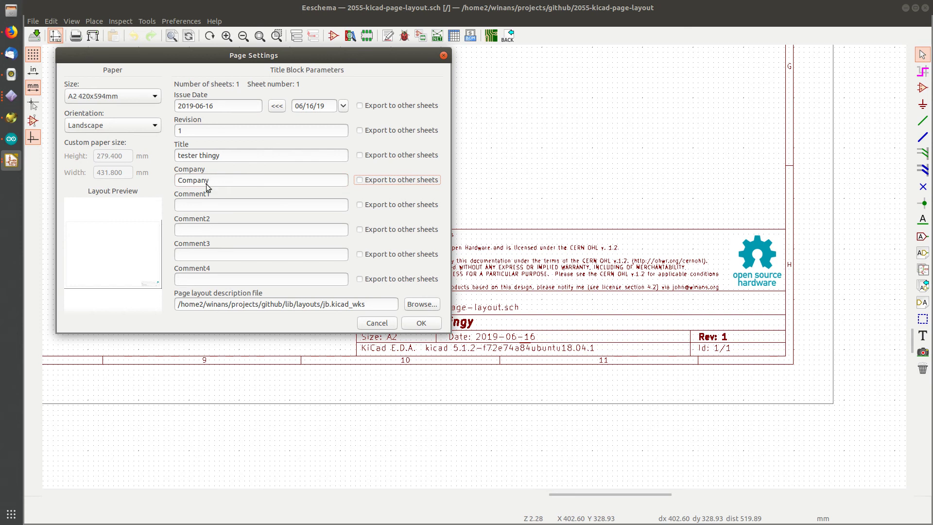
Fill Comment1 through Comment4 with c1, c2, c3 and c4.
{"action": "left_click", "coordinate": [199, 205]}
{"action": "type", "text": "c1"}
{"action": "key", "text": "Tab"}
{"action": "key", "text": "Tab"}
{"action": "type", "text": "c2"}
{"action": "key", "text": "Tab"}
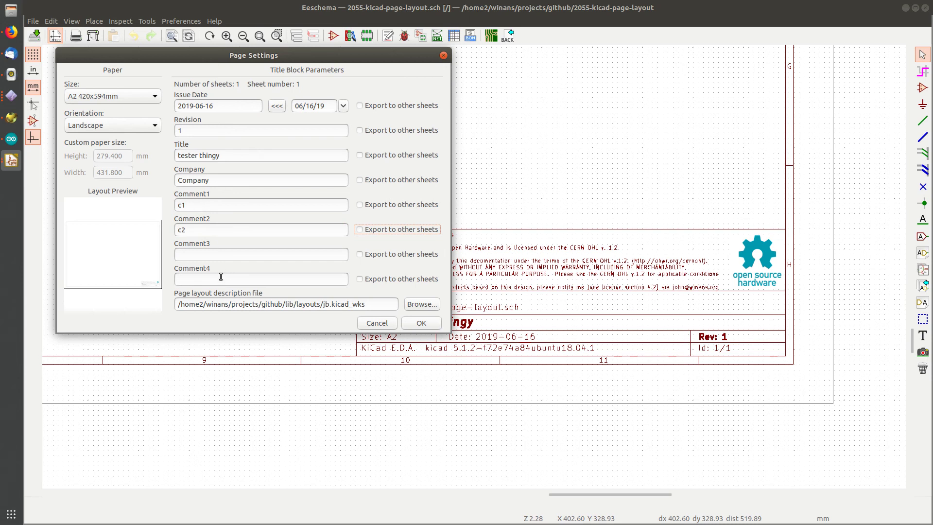
{"action": "left_click", "coordinate": [212, 254]}
{"action": "type", "text": "c3"}
{"action": "key", "text": "Tab"}
{"action": "left_click", "coordinate": [206, 277]}
{"action": "type", "text": "c4"}
{"action": "left_click", "coordinate": [419, 326]}
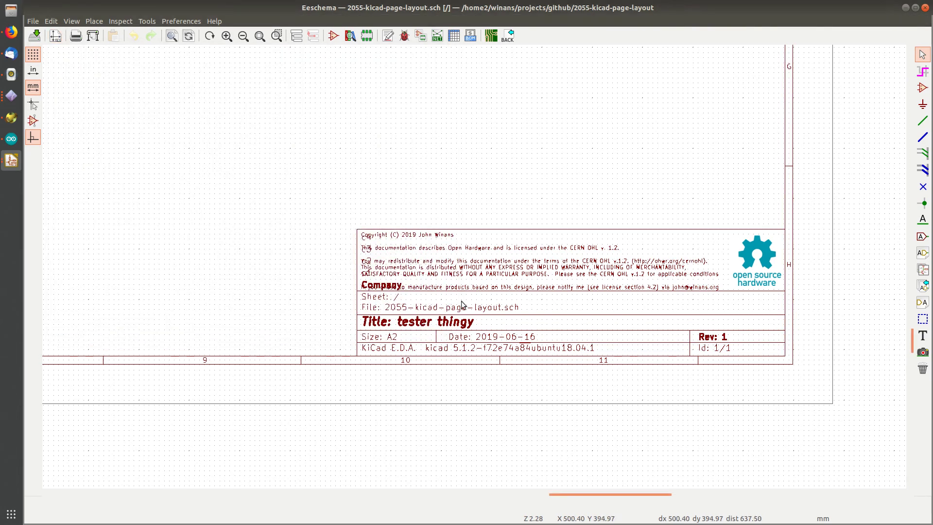
{"action": "scroll", "coordinate": [364, 261], "scroll_direction": "up", "scroll_amount": 5}
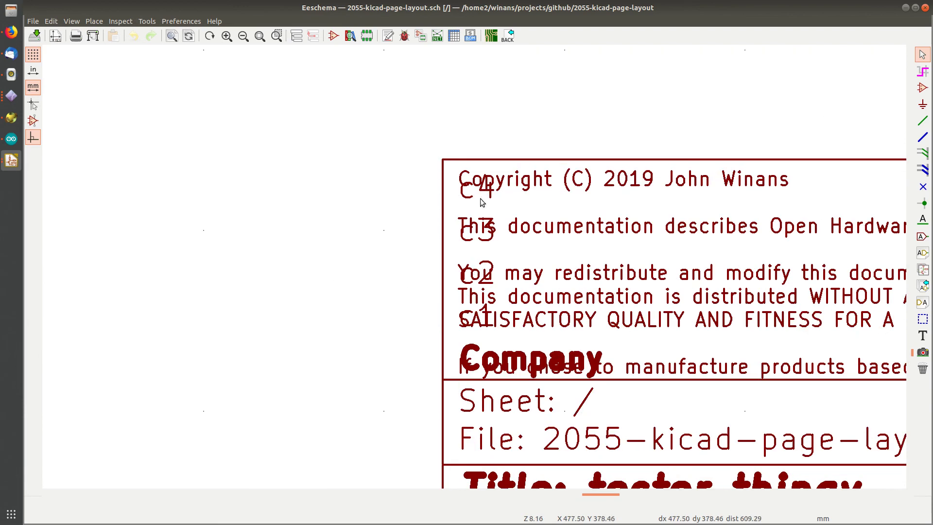
{"action": "middle_click_drag", "start_coordinate": [570, 340], "coordinate": [398, 266]}
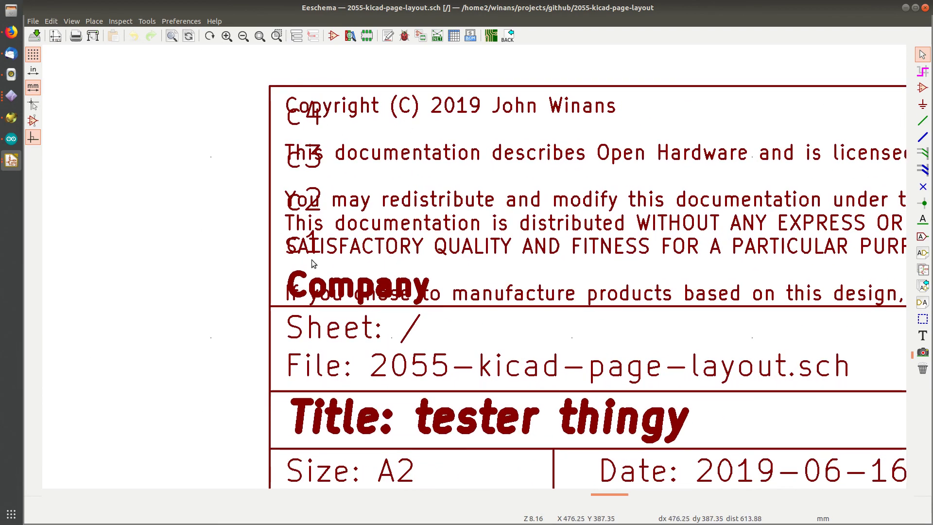
{"action": "scroll", "coordinate": [574, 185], "scroll_direction": "down", "scroll_amount": 2}
{"action": "scroll", "coordinate": [475, 268], "scroll_direction": "down", "scroll_amount": 2}
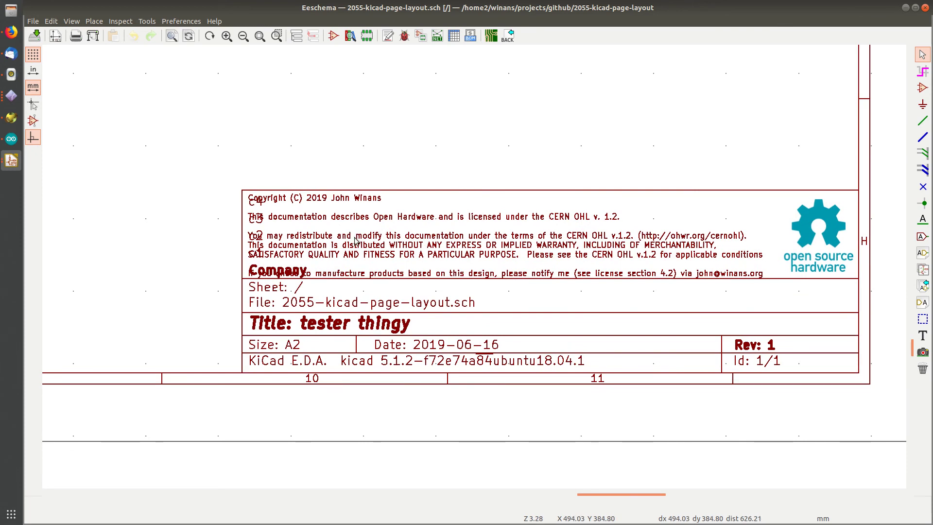
In Page Settings, delete the Company and c1–c4 comment text and apply the empty entries.
{"action": "left_click", "coordinate": [55, 35]}
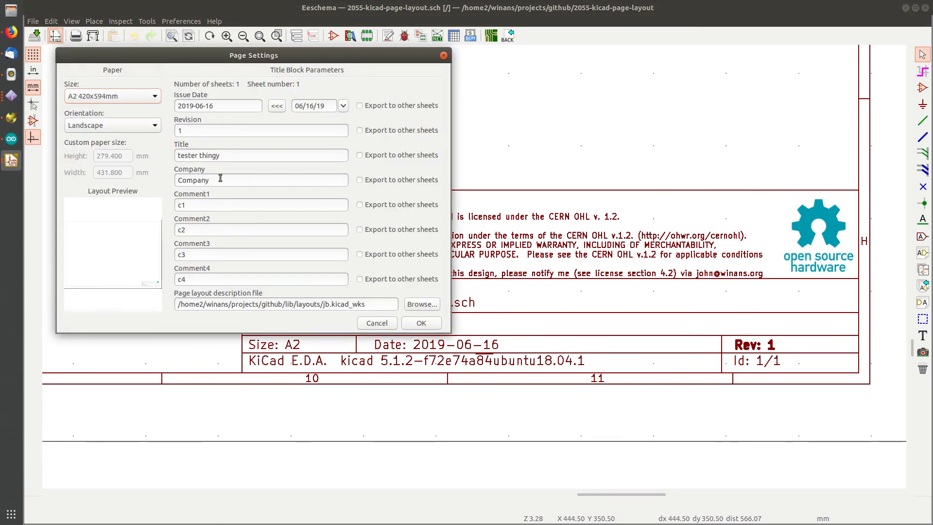
{"action": "left_click_drag", "start_coordinate": [219, 179], "coordinate": [157, 282]}
{"action": "key", "text": "BackSpace"}
{"action": "key", "text": "BackSpace"}
{"action": "key", "text": "BackSpace"}
{"action": "key", "text": "BackSpace"}
{"action": "key", "text": "BackSpace"}
{"action": "left_click", "coordinate": [421, 324]}
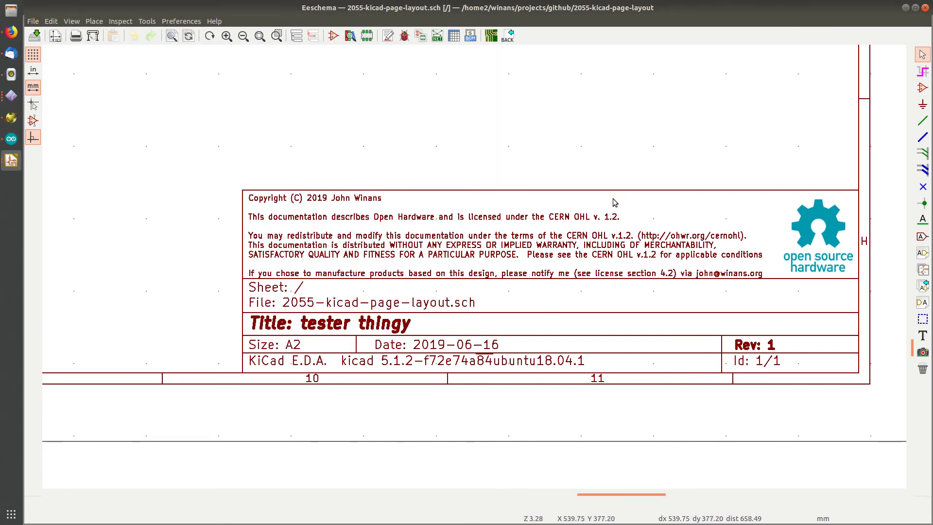
{"action": "scroll", "coordinate": [480, 269], "scroll_direction": "down", "scroll_amount": 2}
{"action": "scroll", "coordinate": [502, 267], "scroll_direction": "up", "scroll_amount": 1}
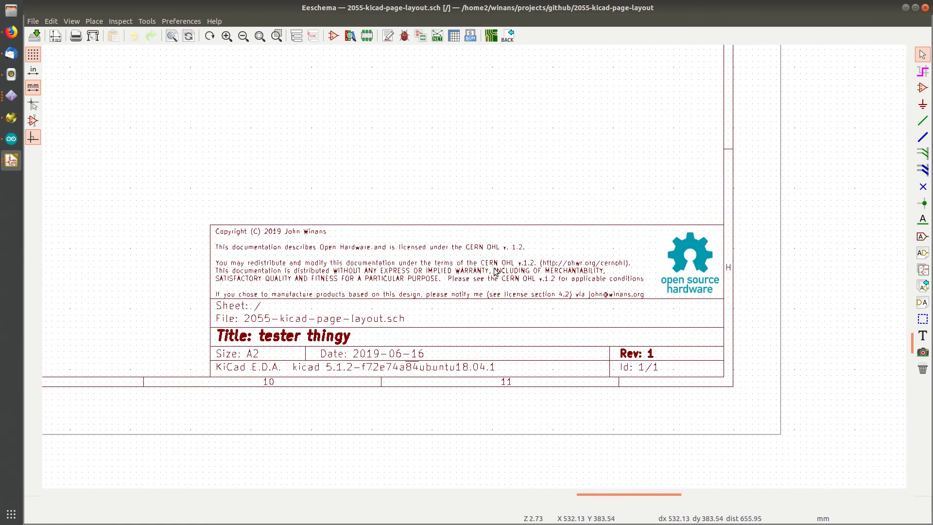